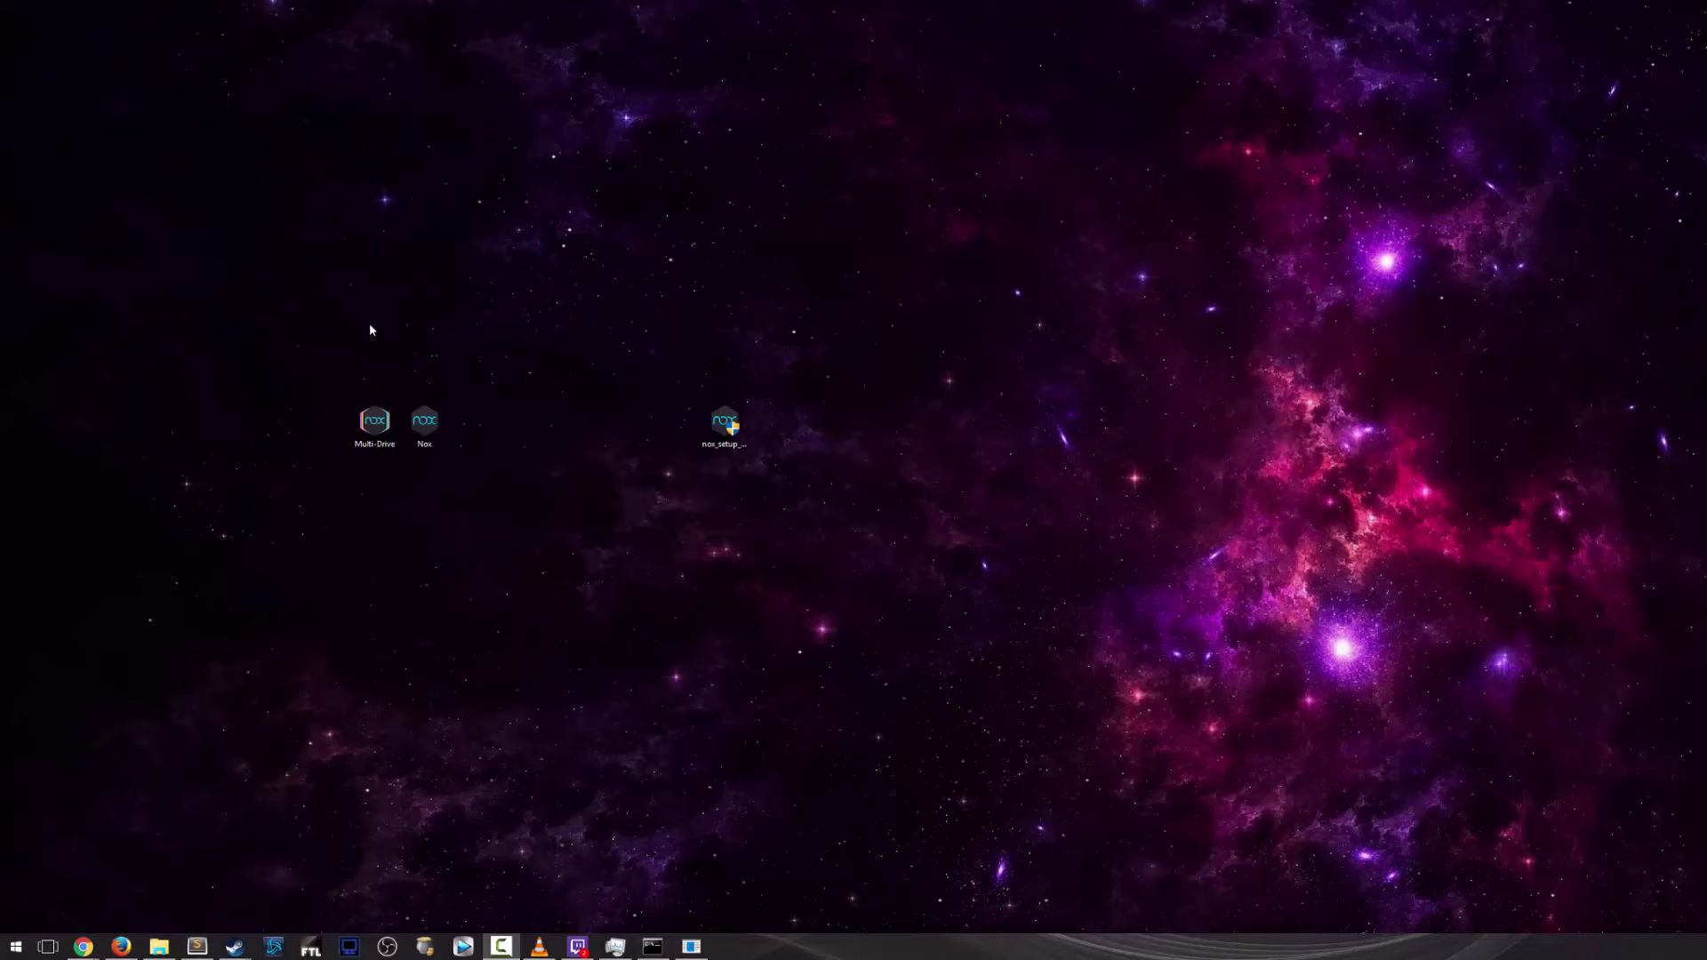
# - View the Nox App Player download page at en.bignox.com in Chrome and return to the desktop
pyautogui.moveTo(249, 329); pyautogui.dragTo(912, 608)
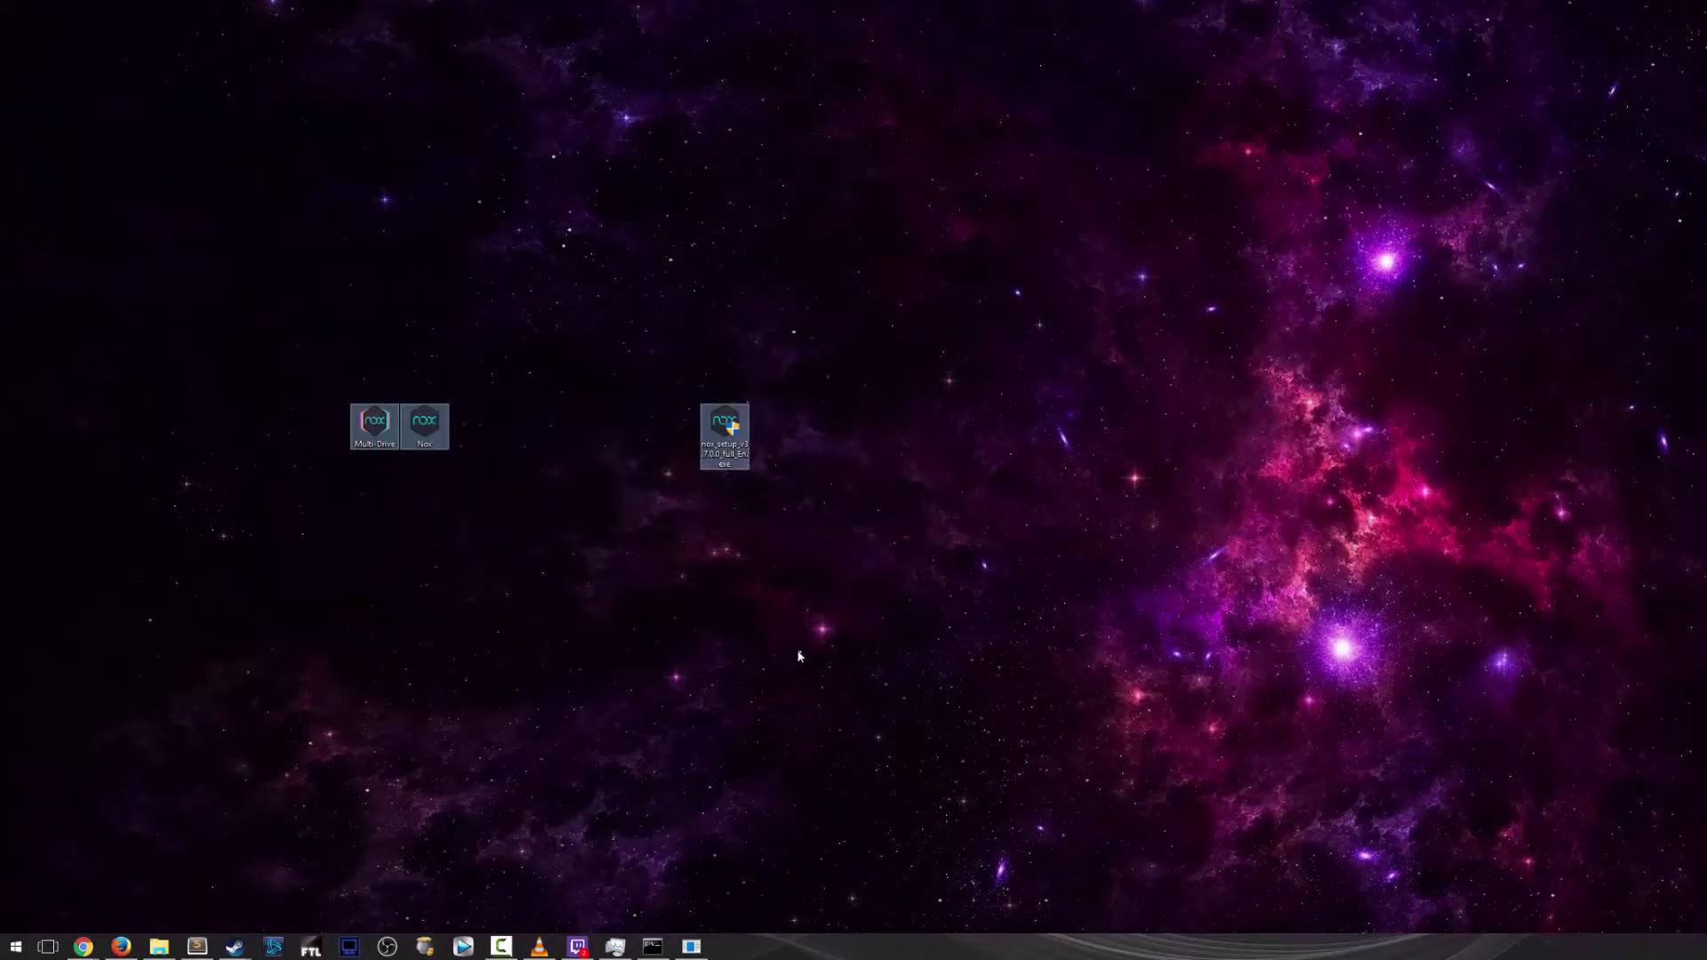
pyautogui.click(691, 924)
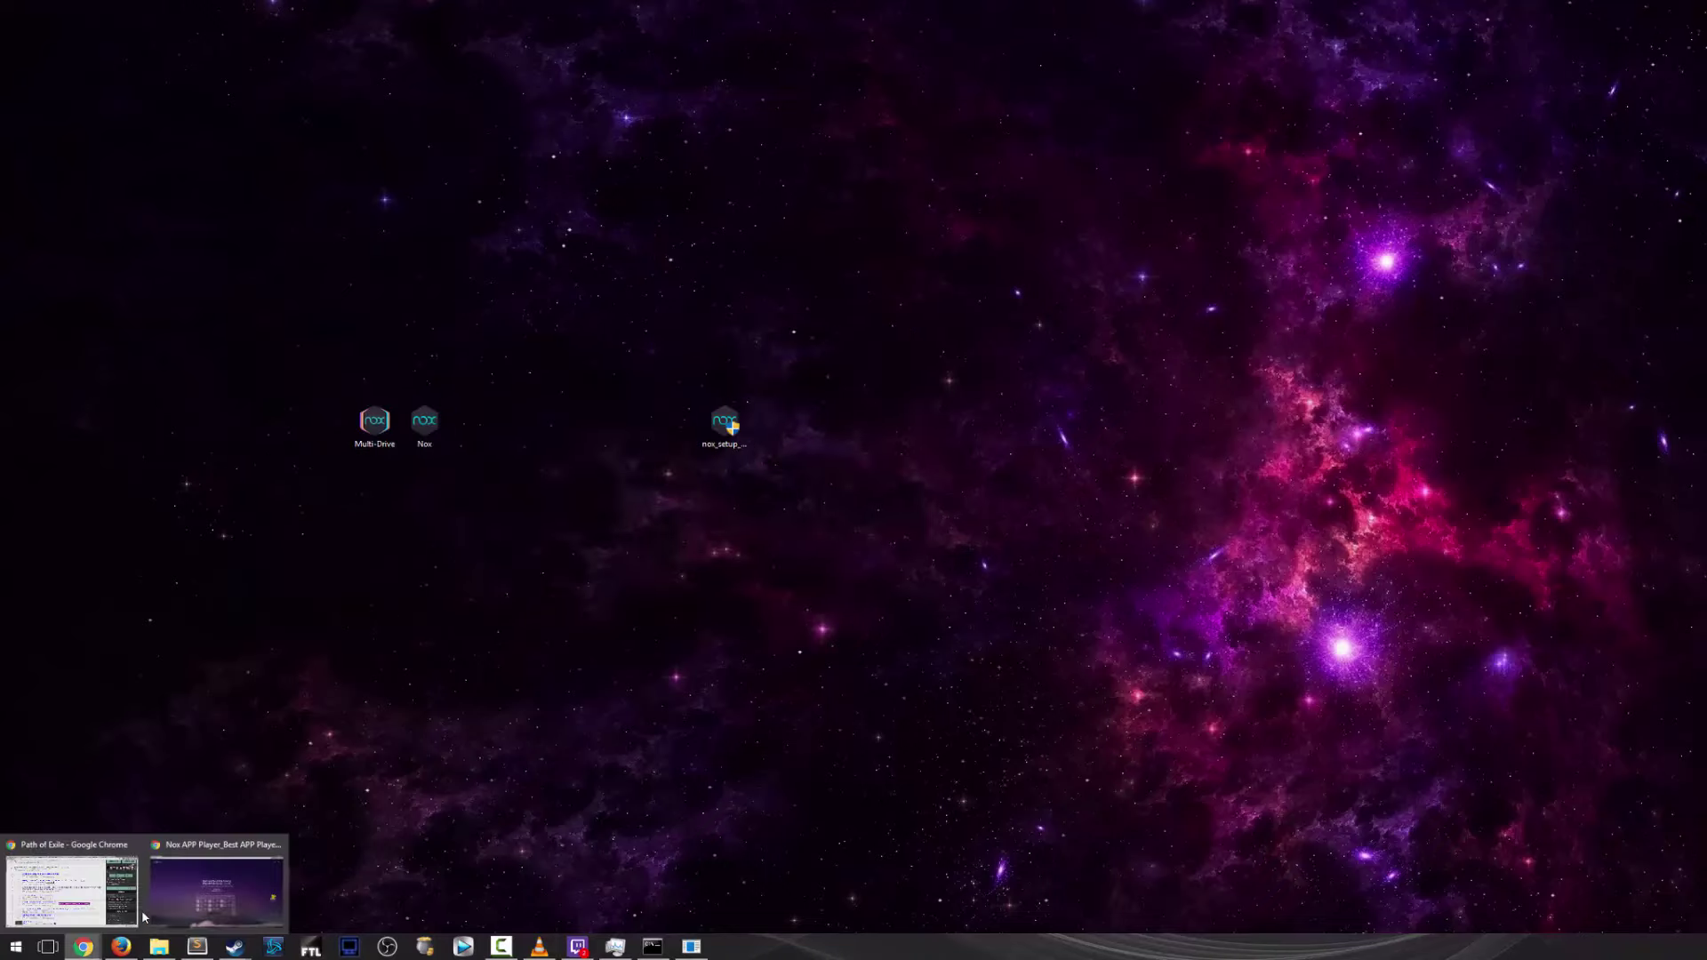
pyautogui.click(58, 880)
pyautogui.click(80, 29)
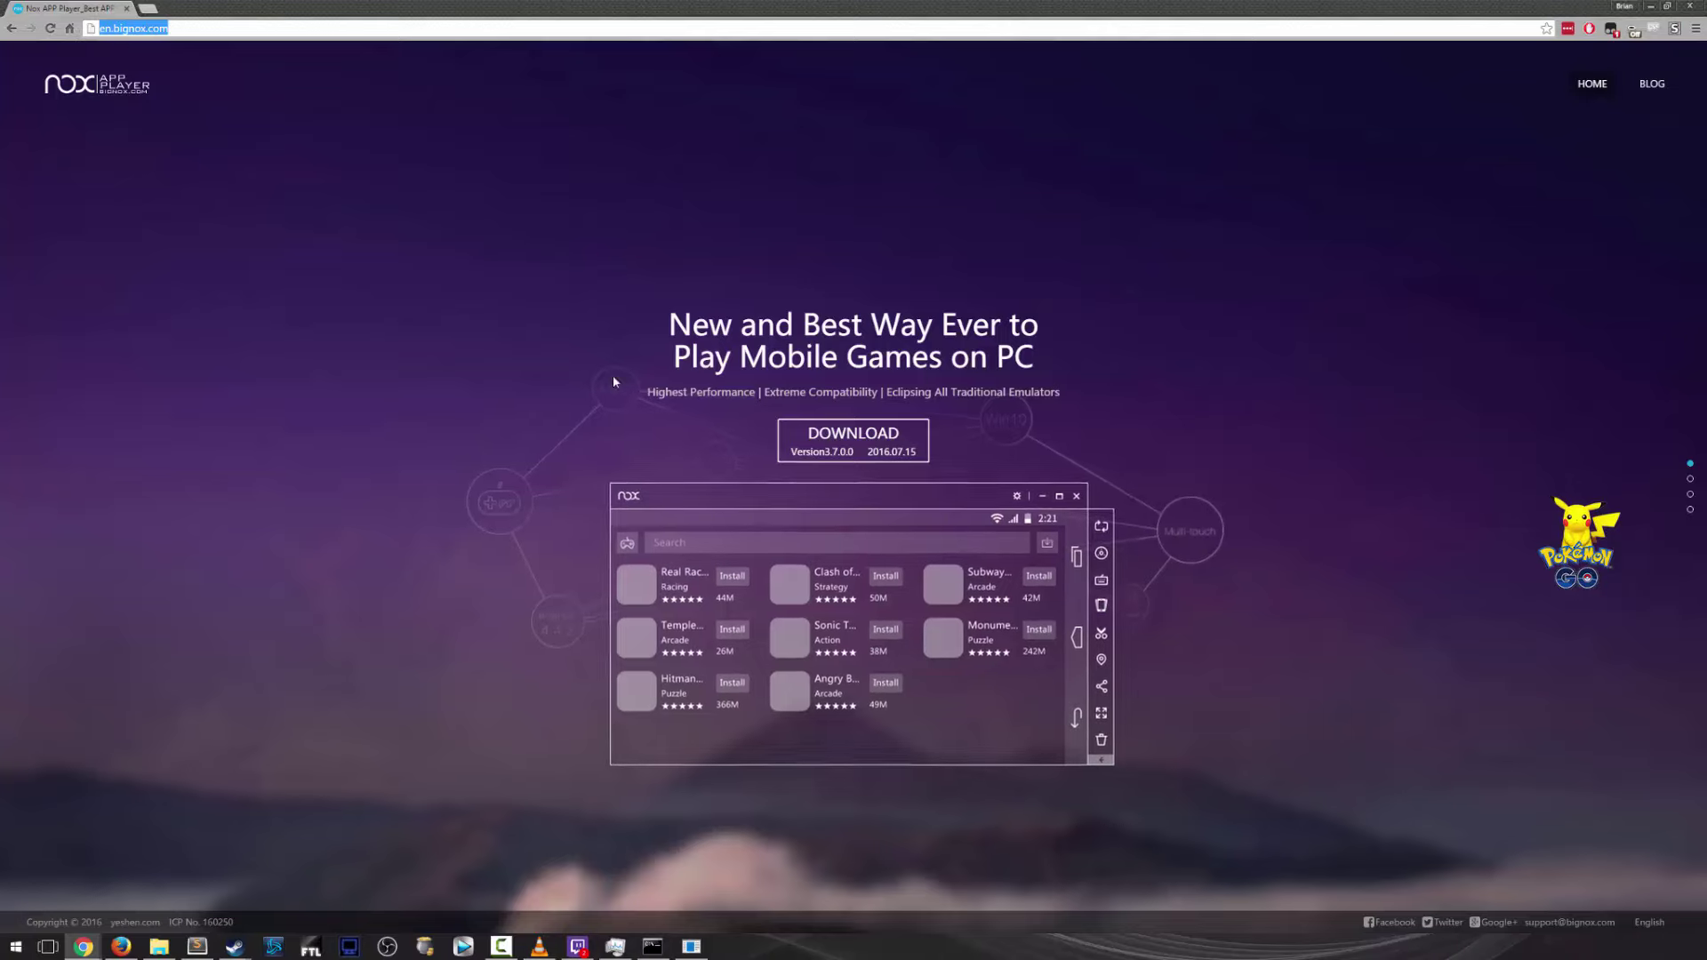
pyautogui.click(1650, 7)
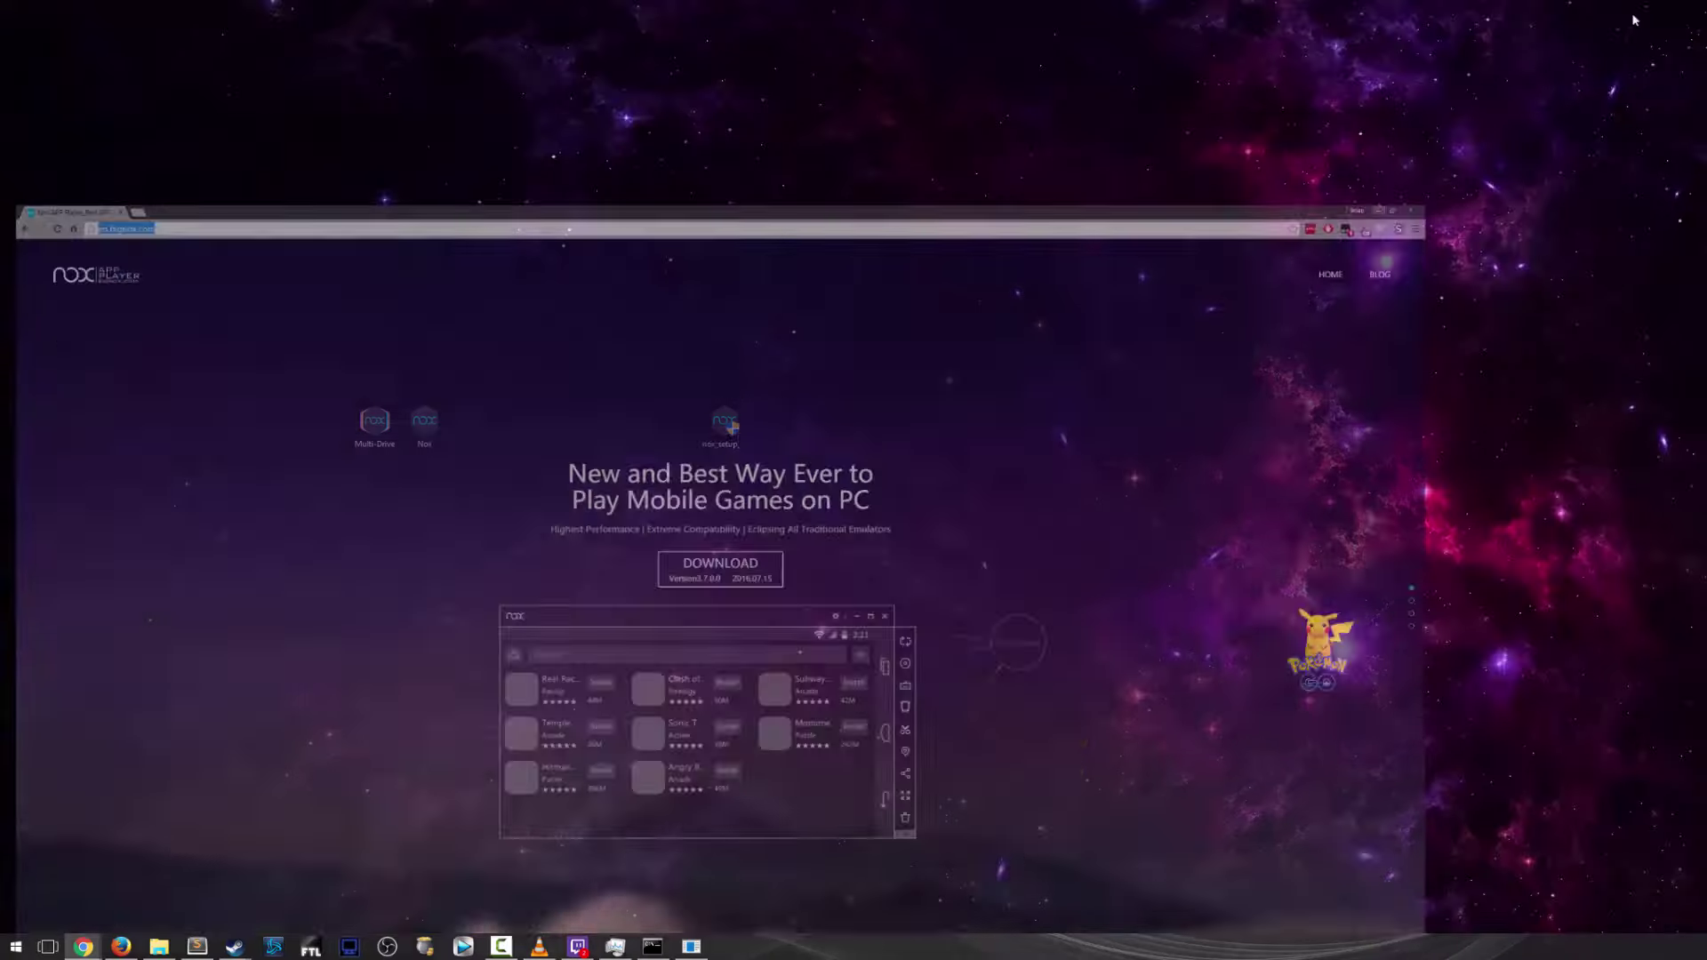
# - Run the Nox setup file from the desktop, view the installer's start screen and close it without installing
pyautogui.click(737, 440)
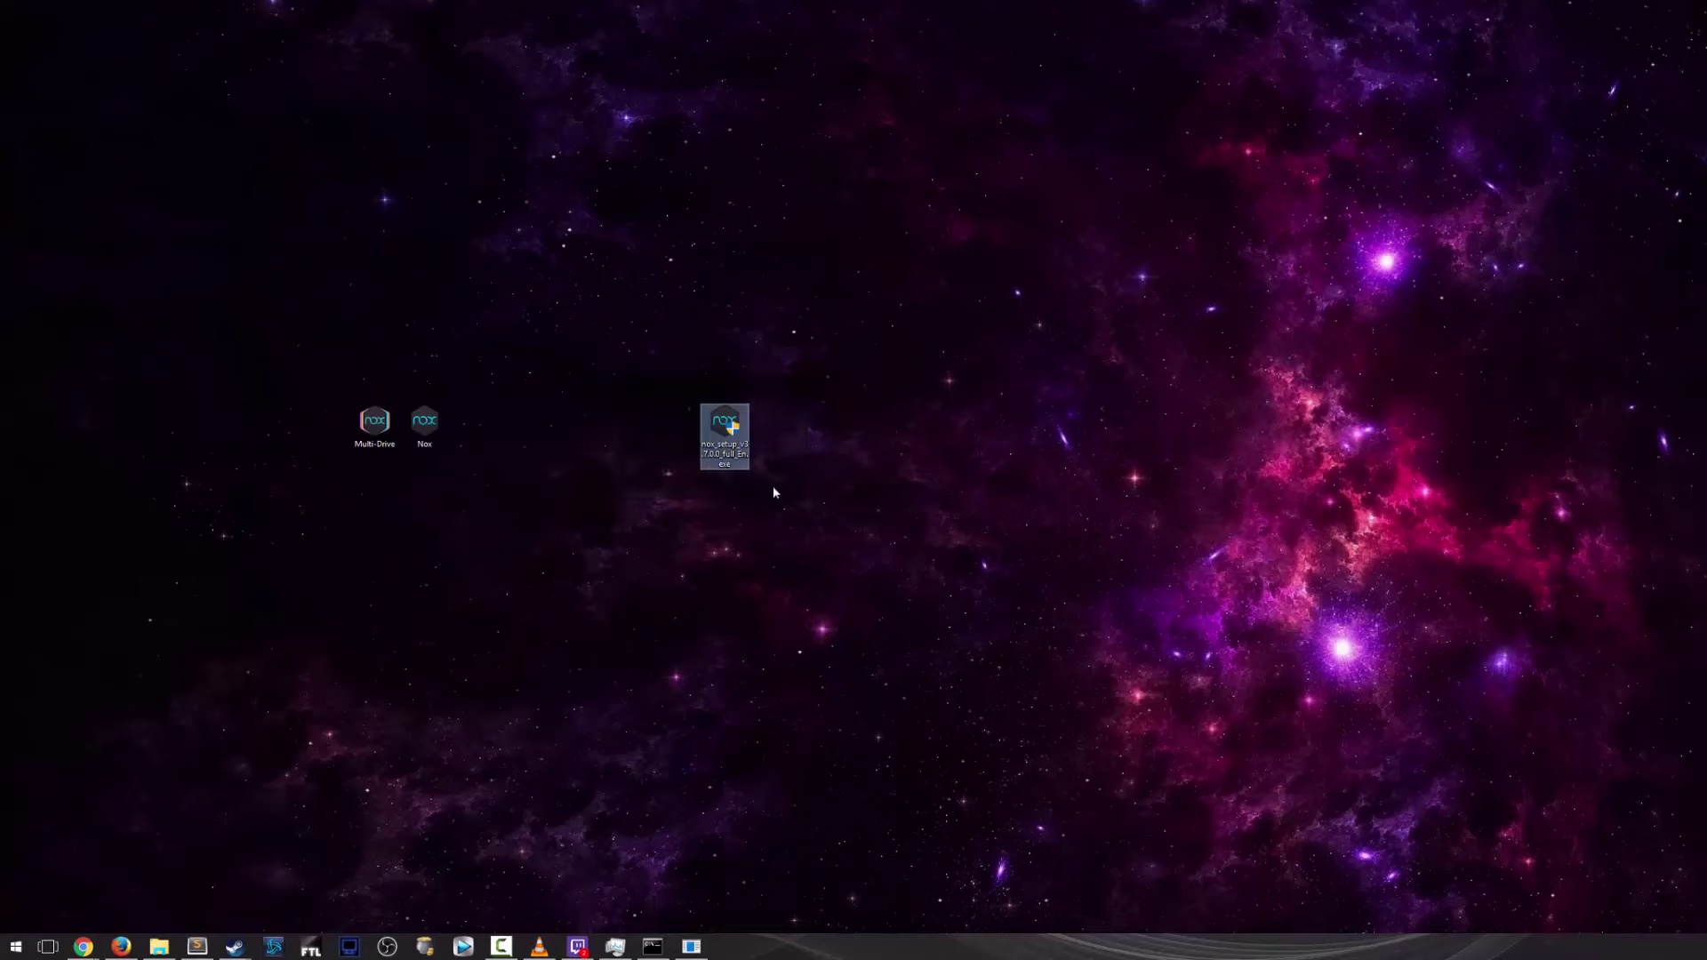
pyautogui.doubleClick(733, 420)
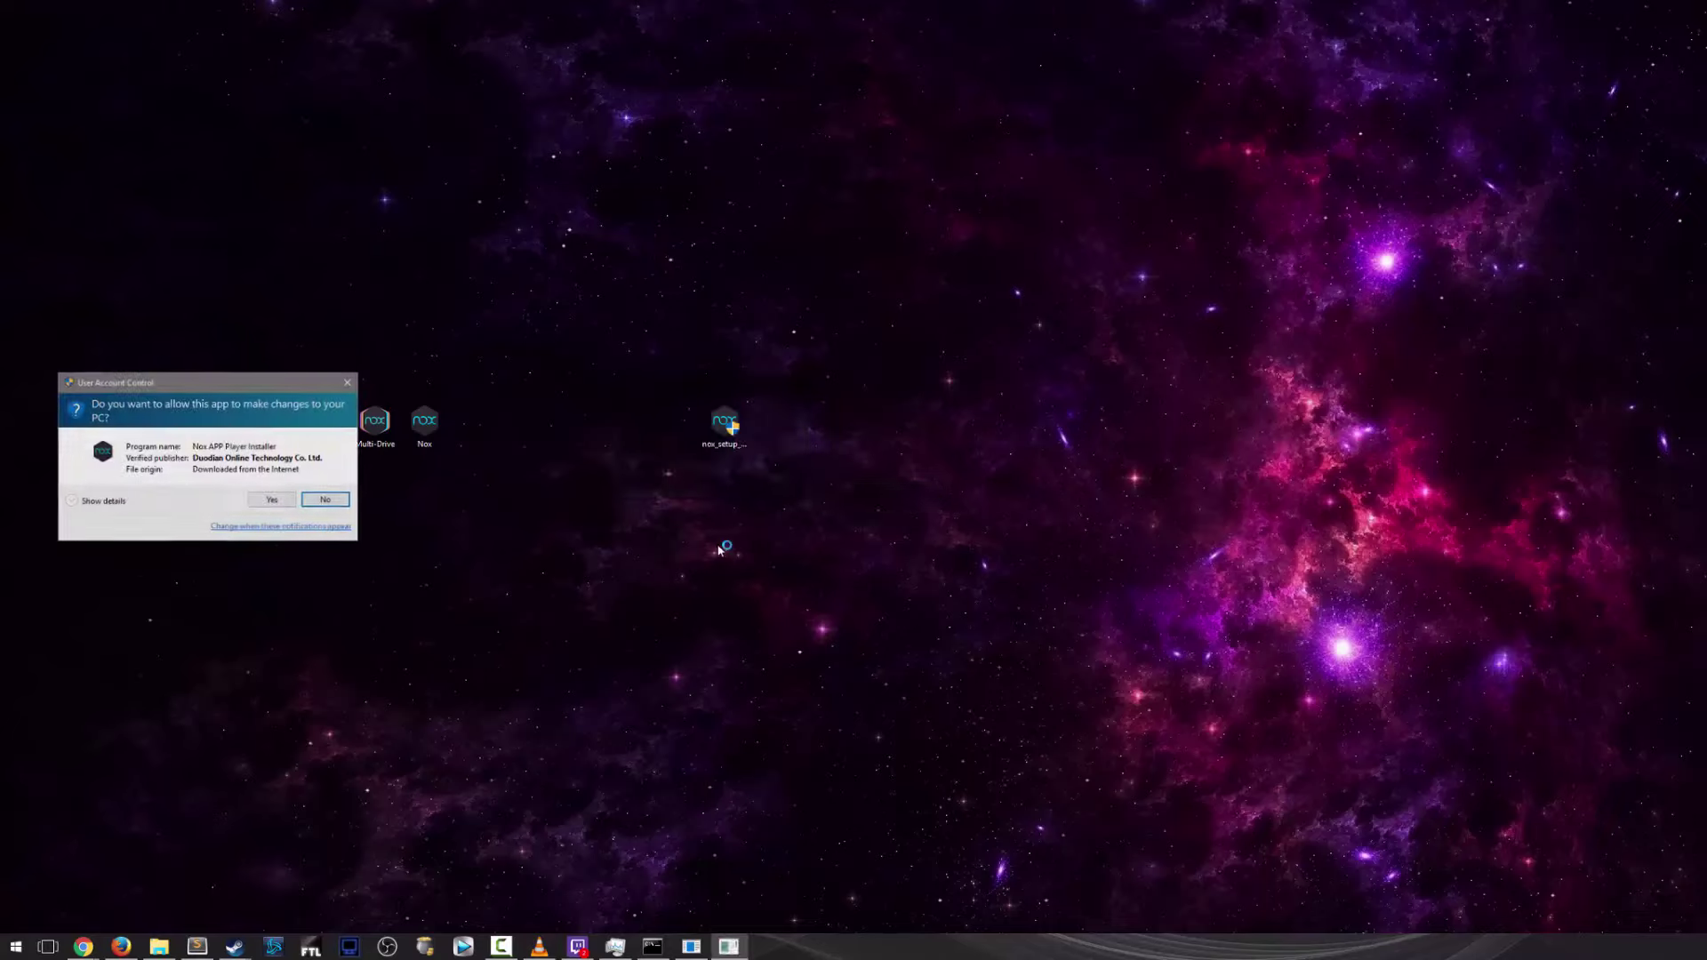
pyautogui.press('Return')
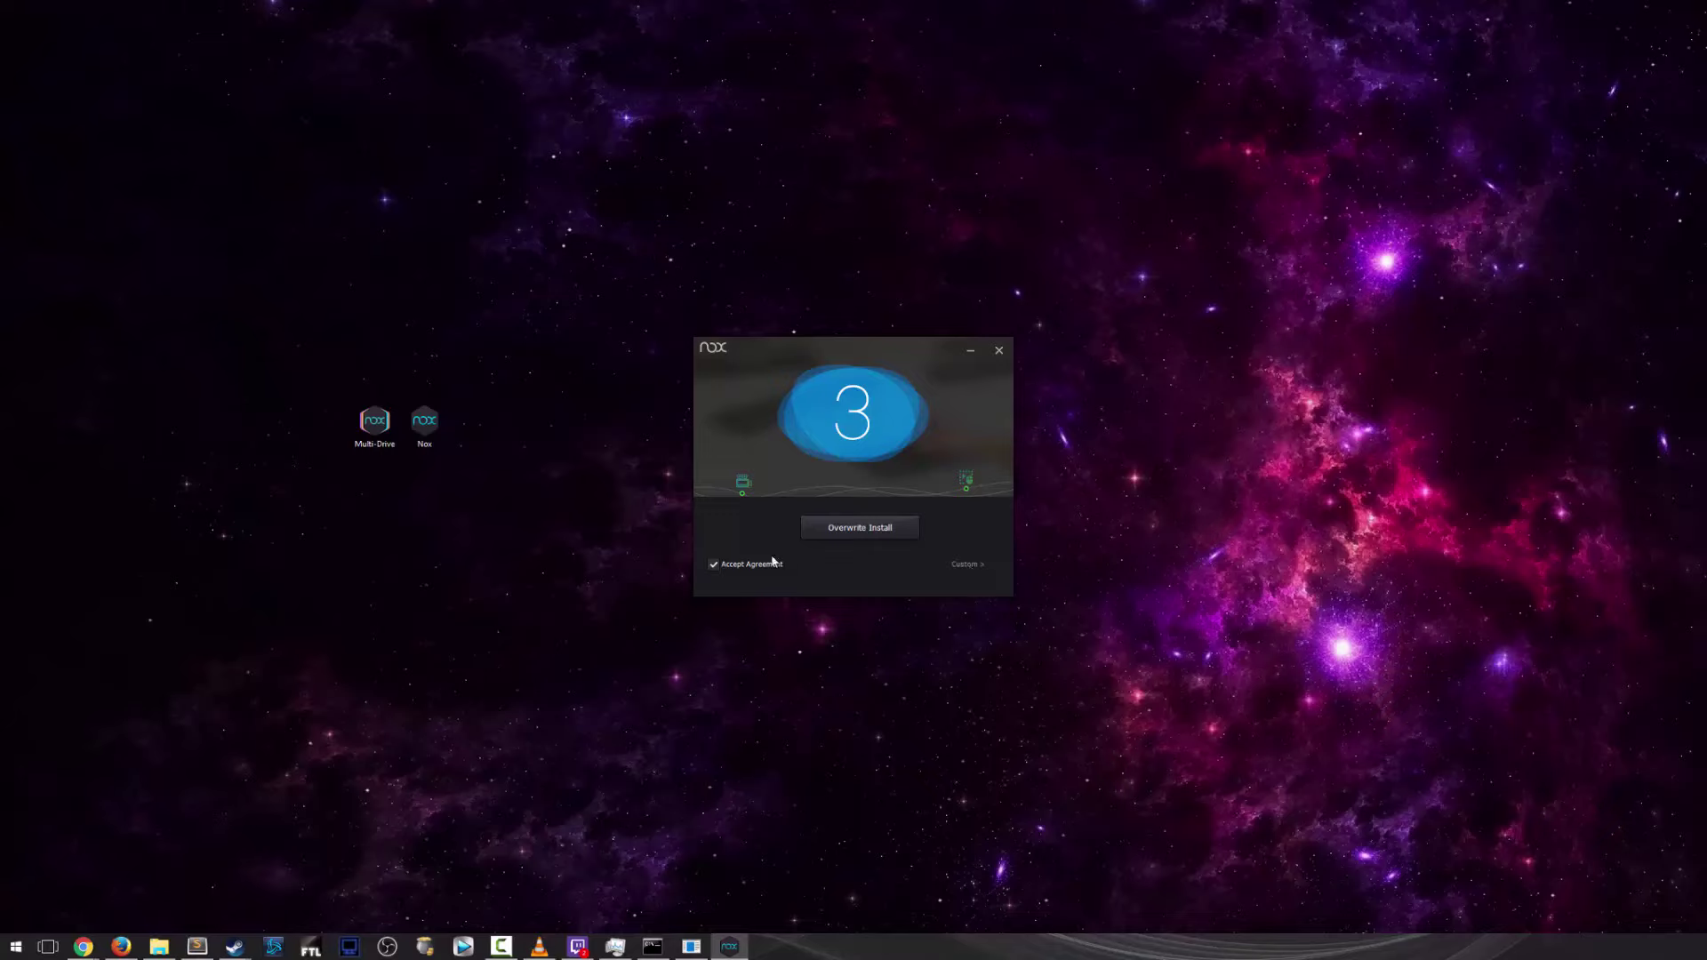
pyautogui.click(998, 350)
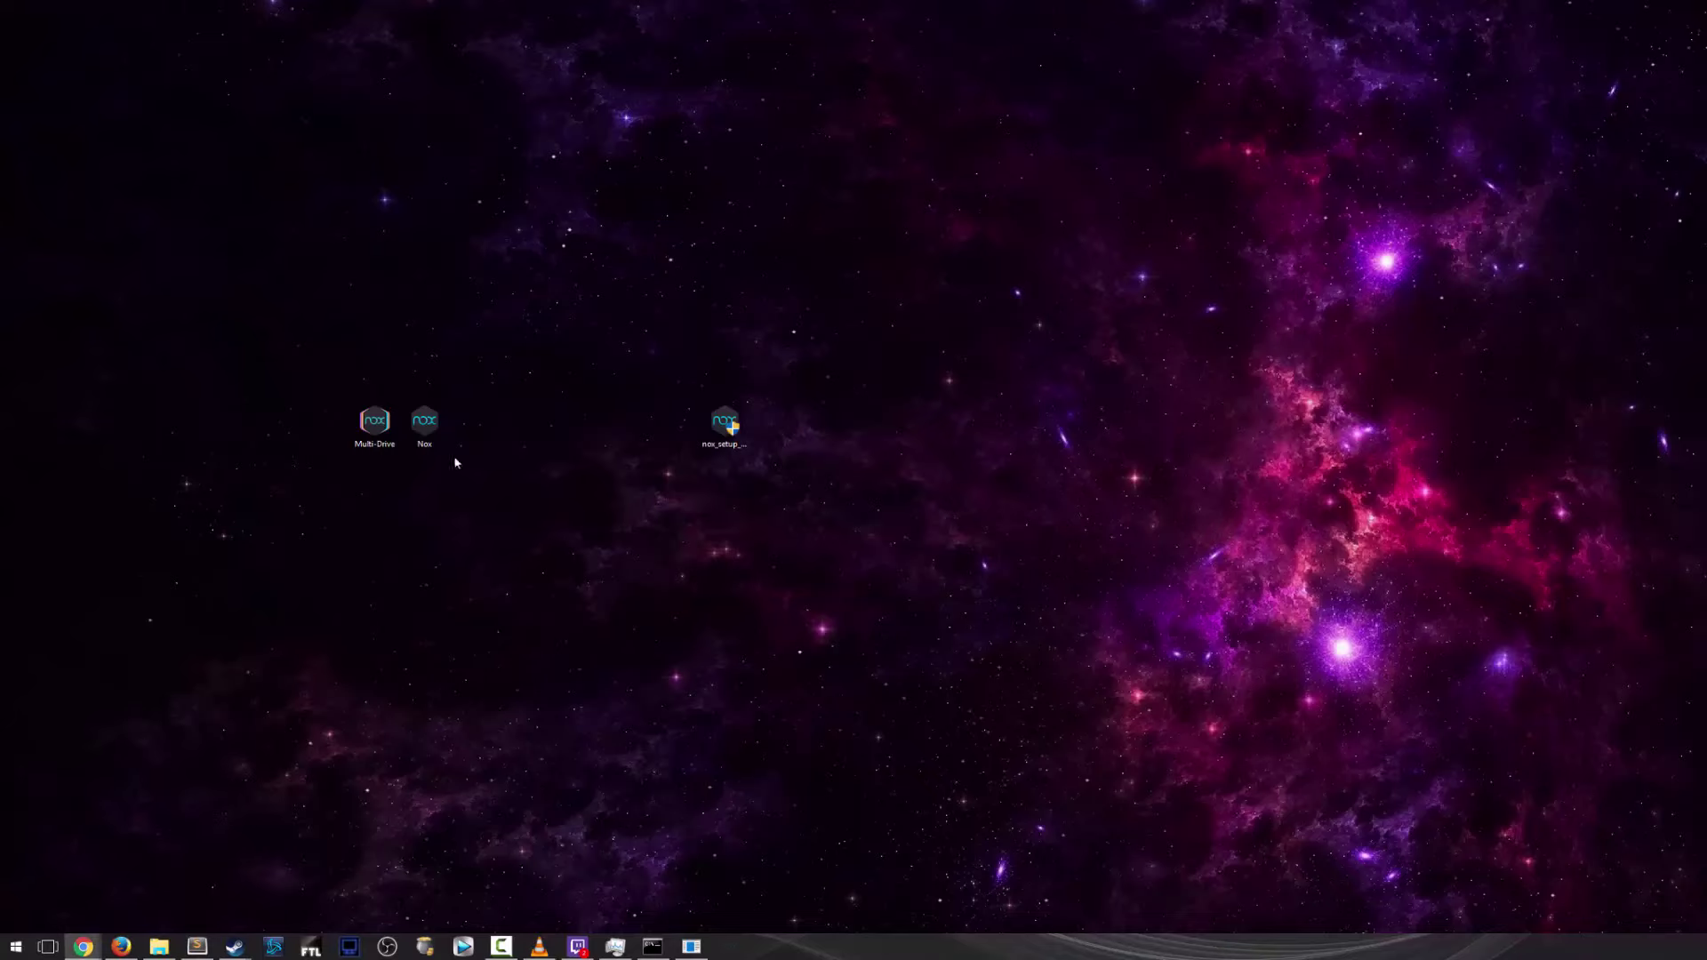
# - Launch the Nox emulator from its desktop shortcut
pyautogui.click(454, 460)
pyautogui.moveTo(413, 352); pyautogui.dragTo(472, 479)
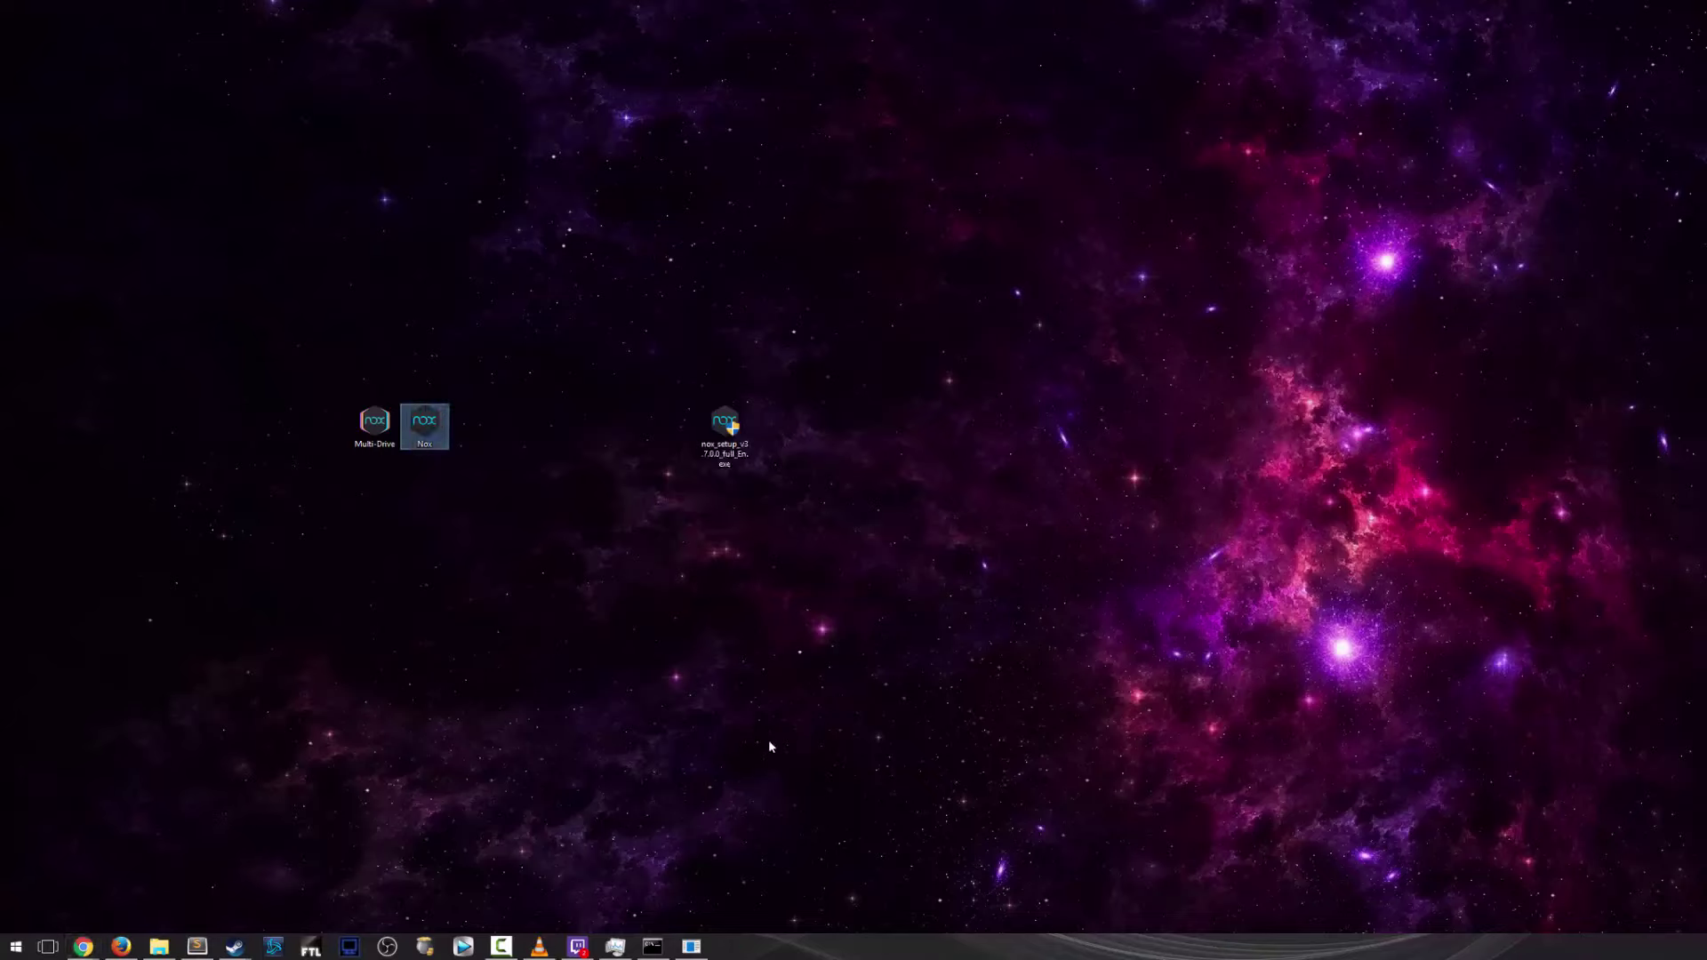
pyautogui.press('Return')
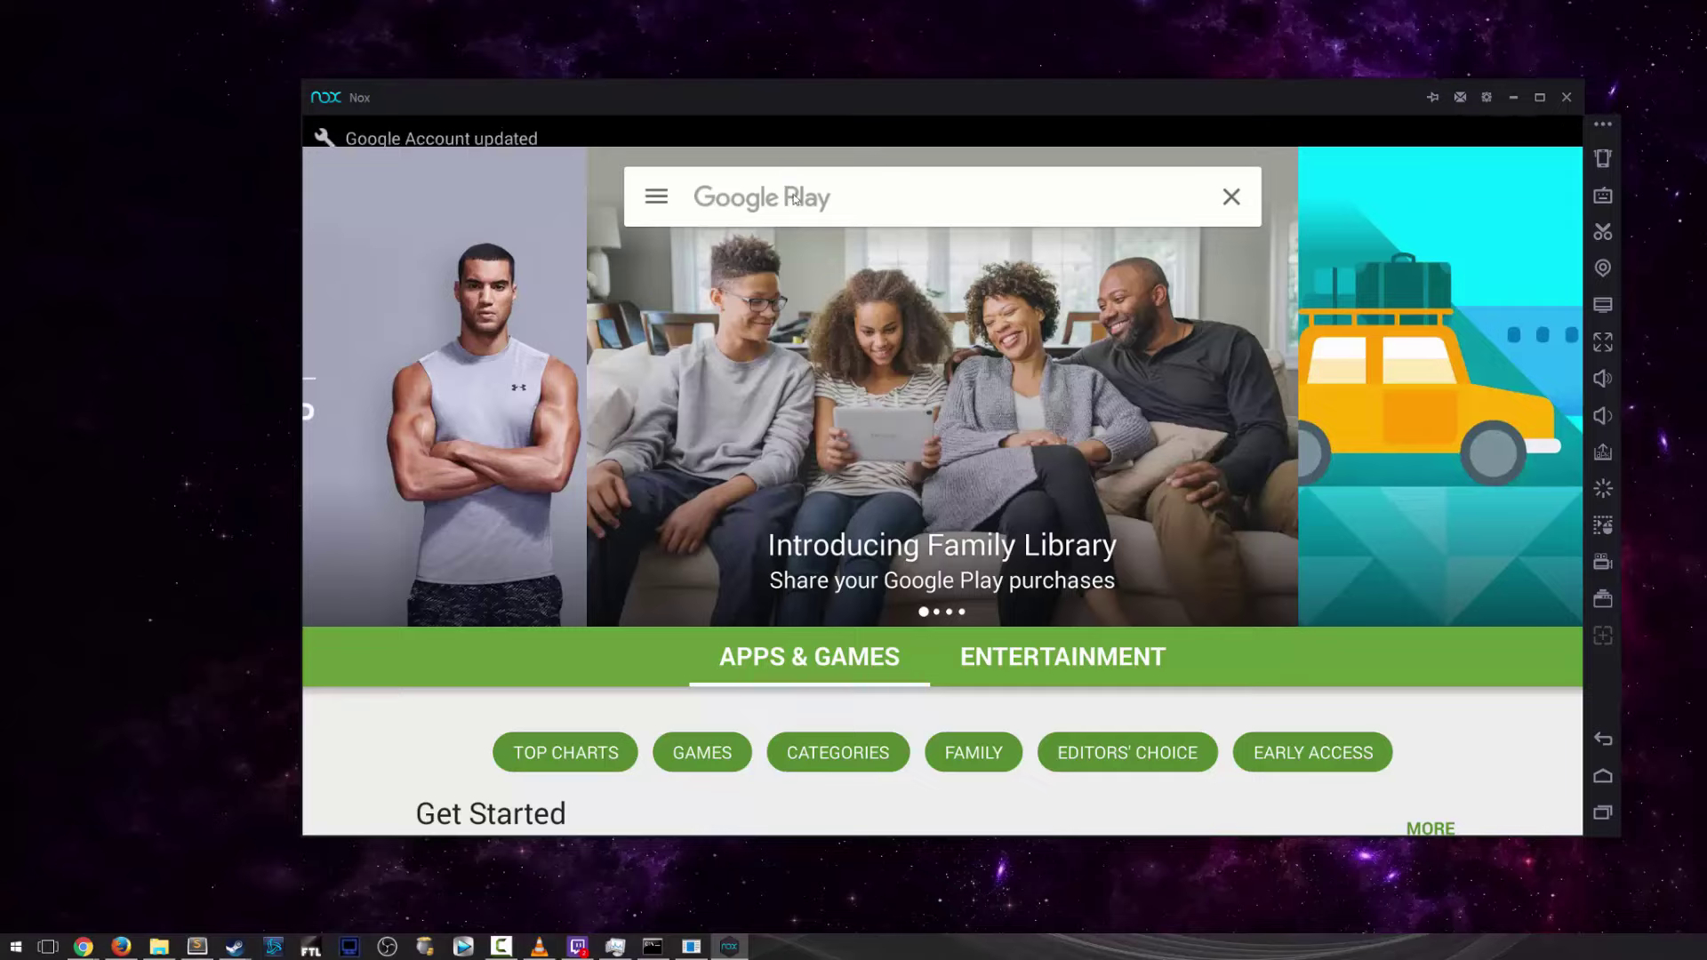
# - Search Google Play for hearthstone, view the Hearthstone Heroes of Warcraft page and return to the emulator's home screen
pyautogui.click(787, 189)
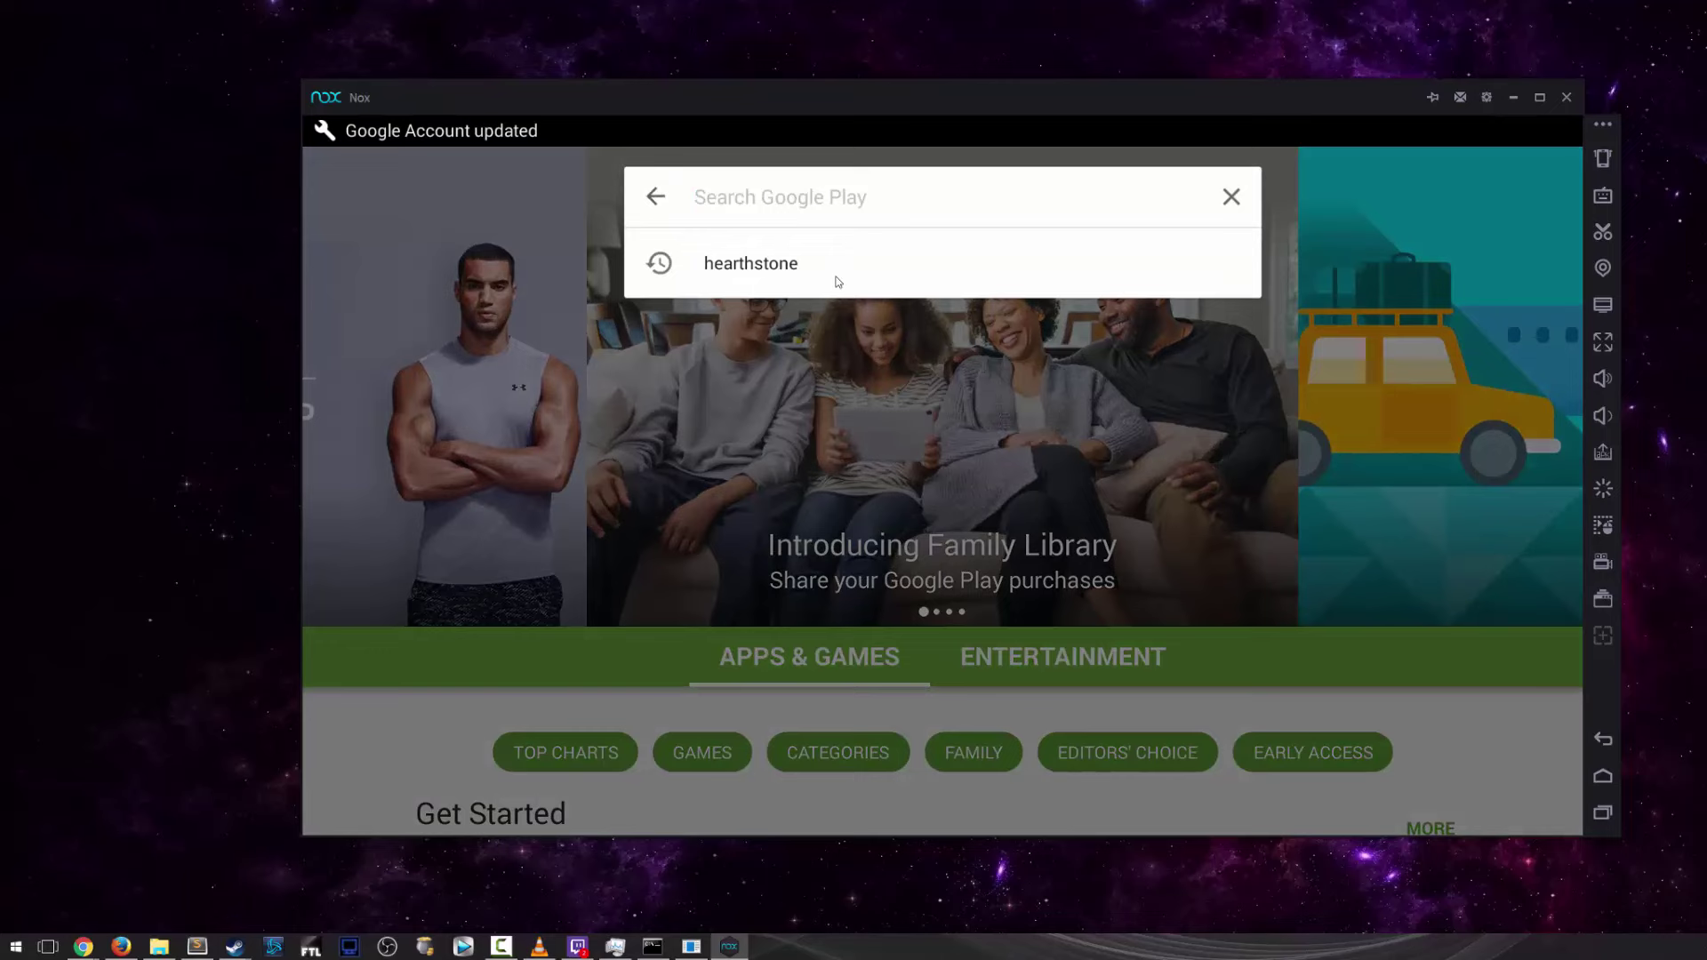
pyautogui.click(742, 265)
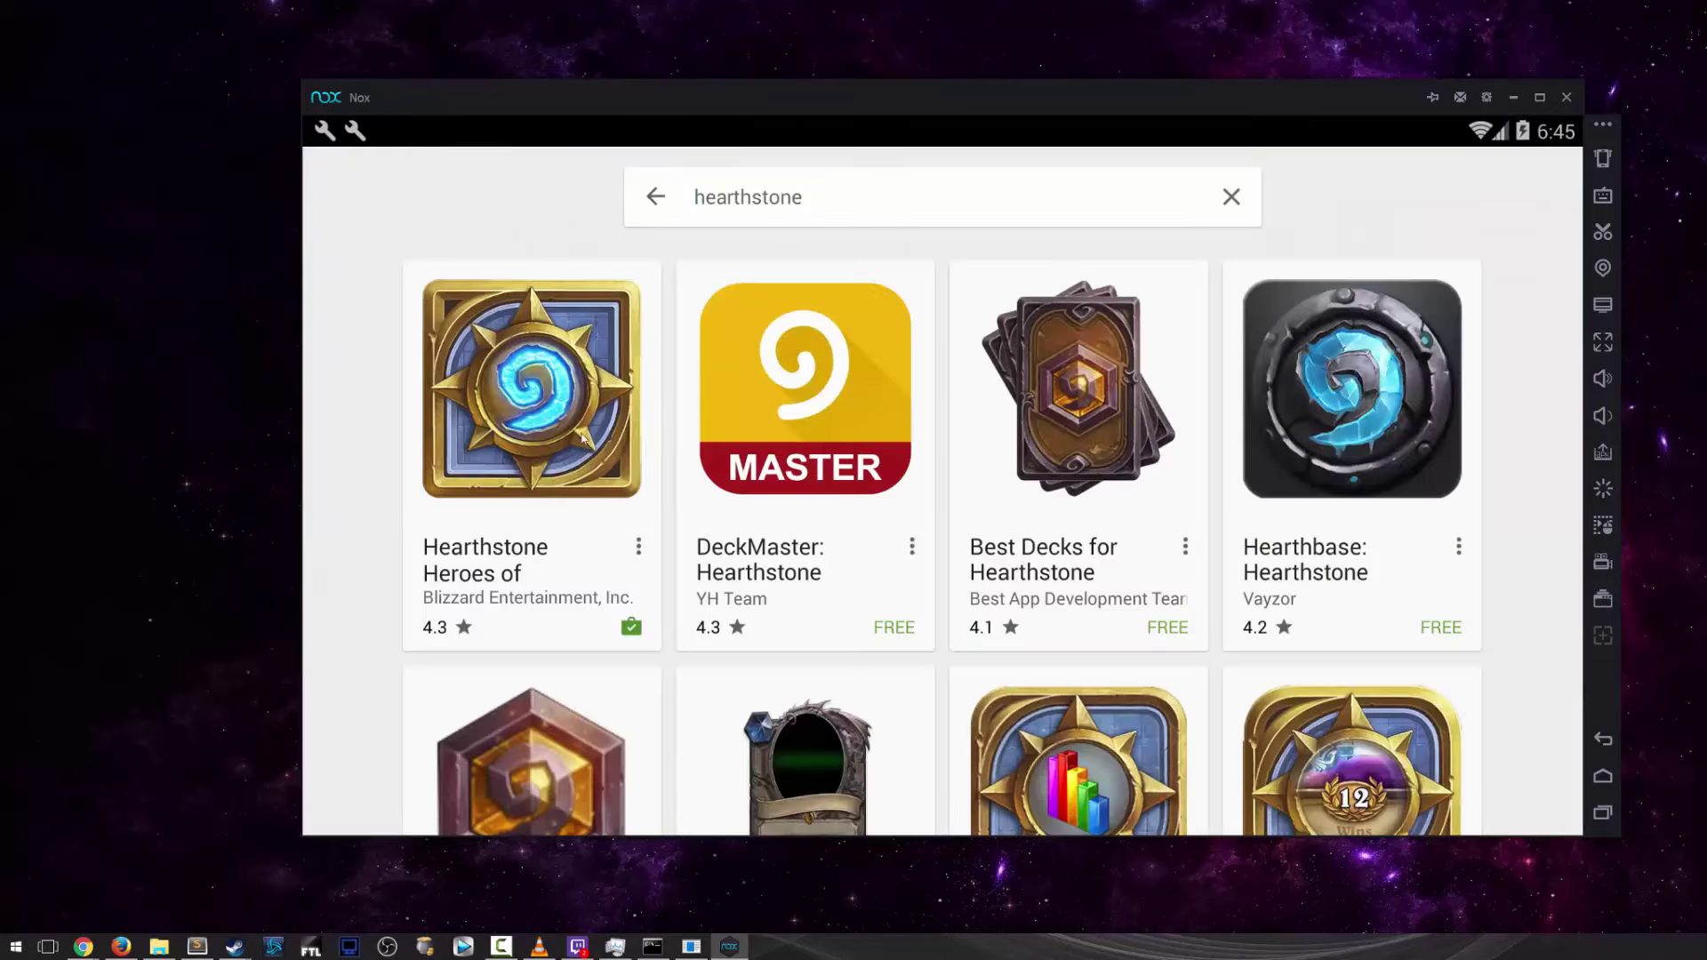
pyautogui.click(570, 399)
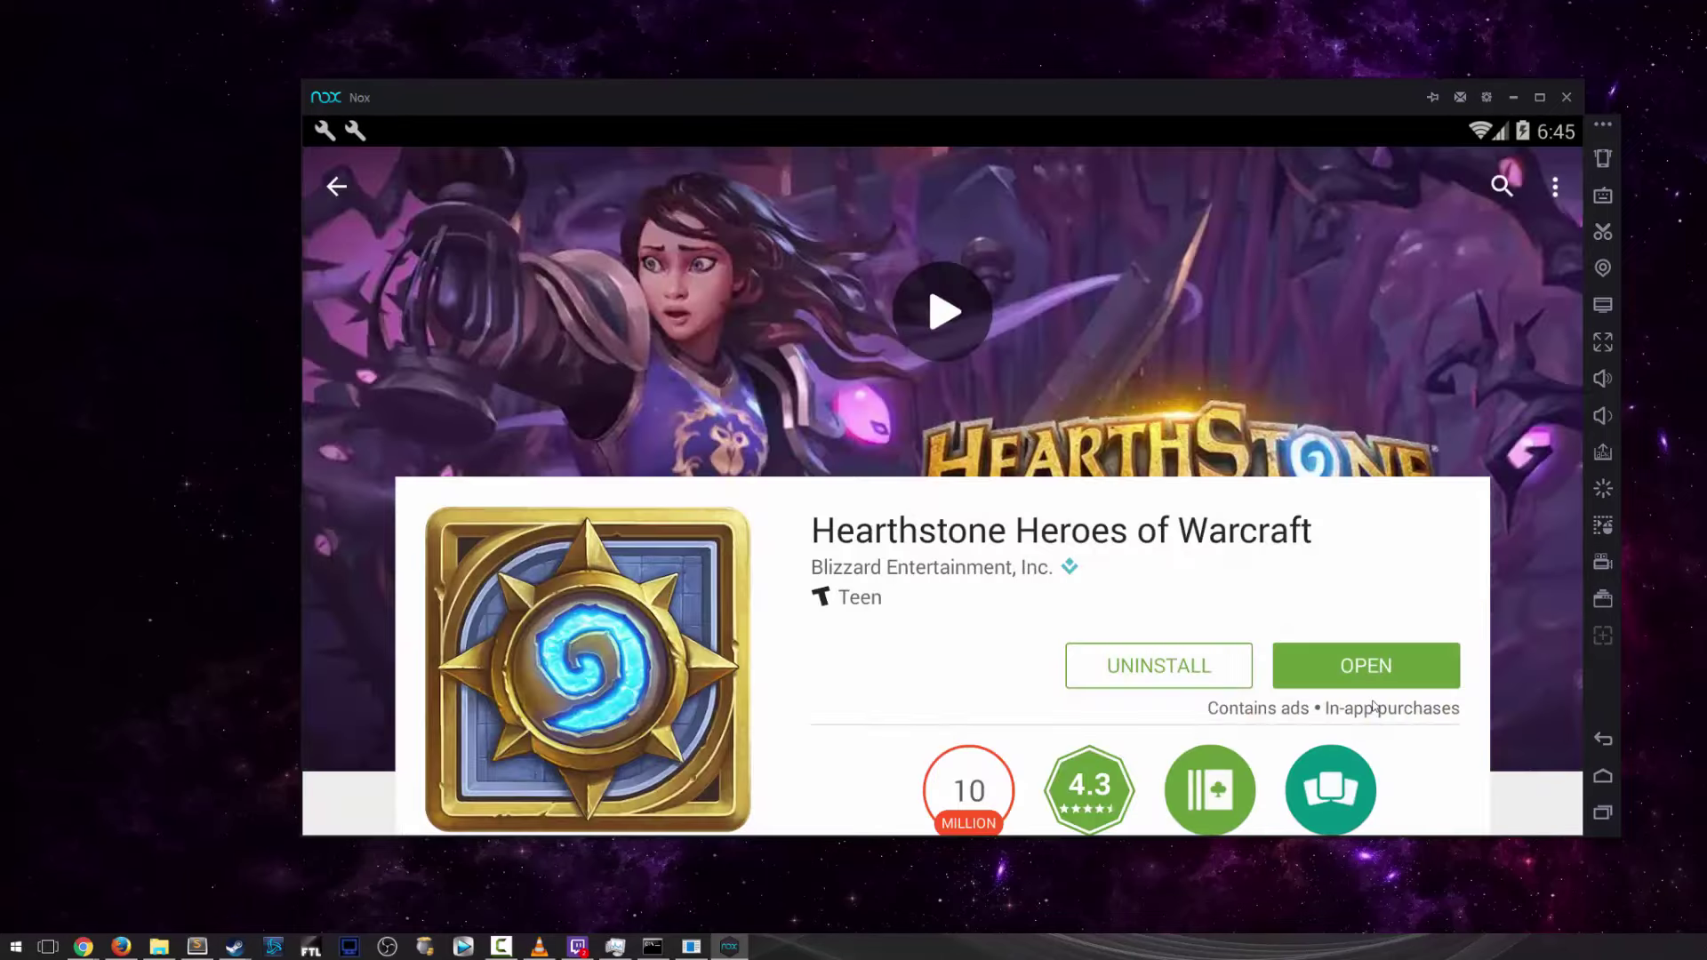
pyautogui.click(1603, 739)
pyautogui.click(1603, 776)
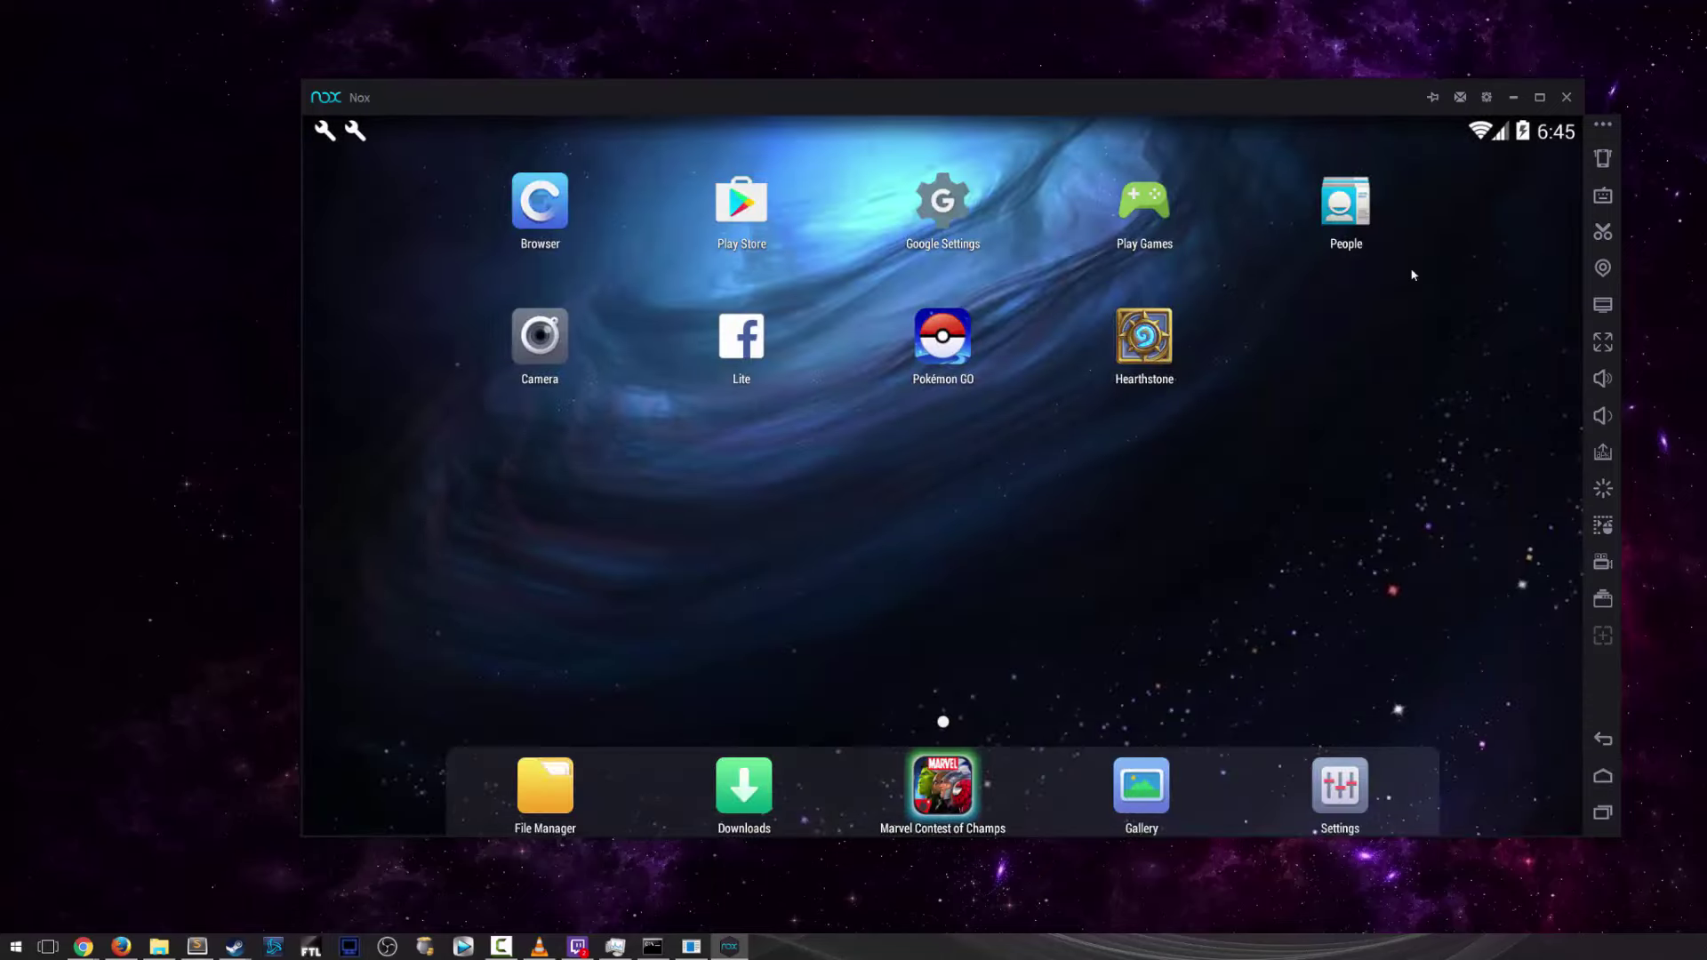
# - Examine the emulator's Advanced and Properties system settings, including the device manufacturer and model, and close them without saving
pyautogui.click(1485, 98)
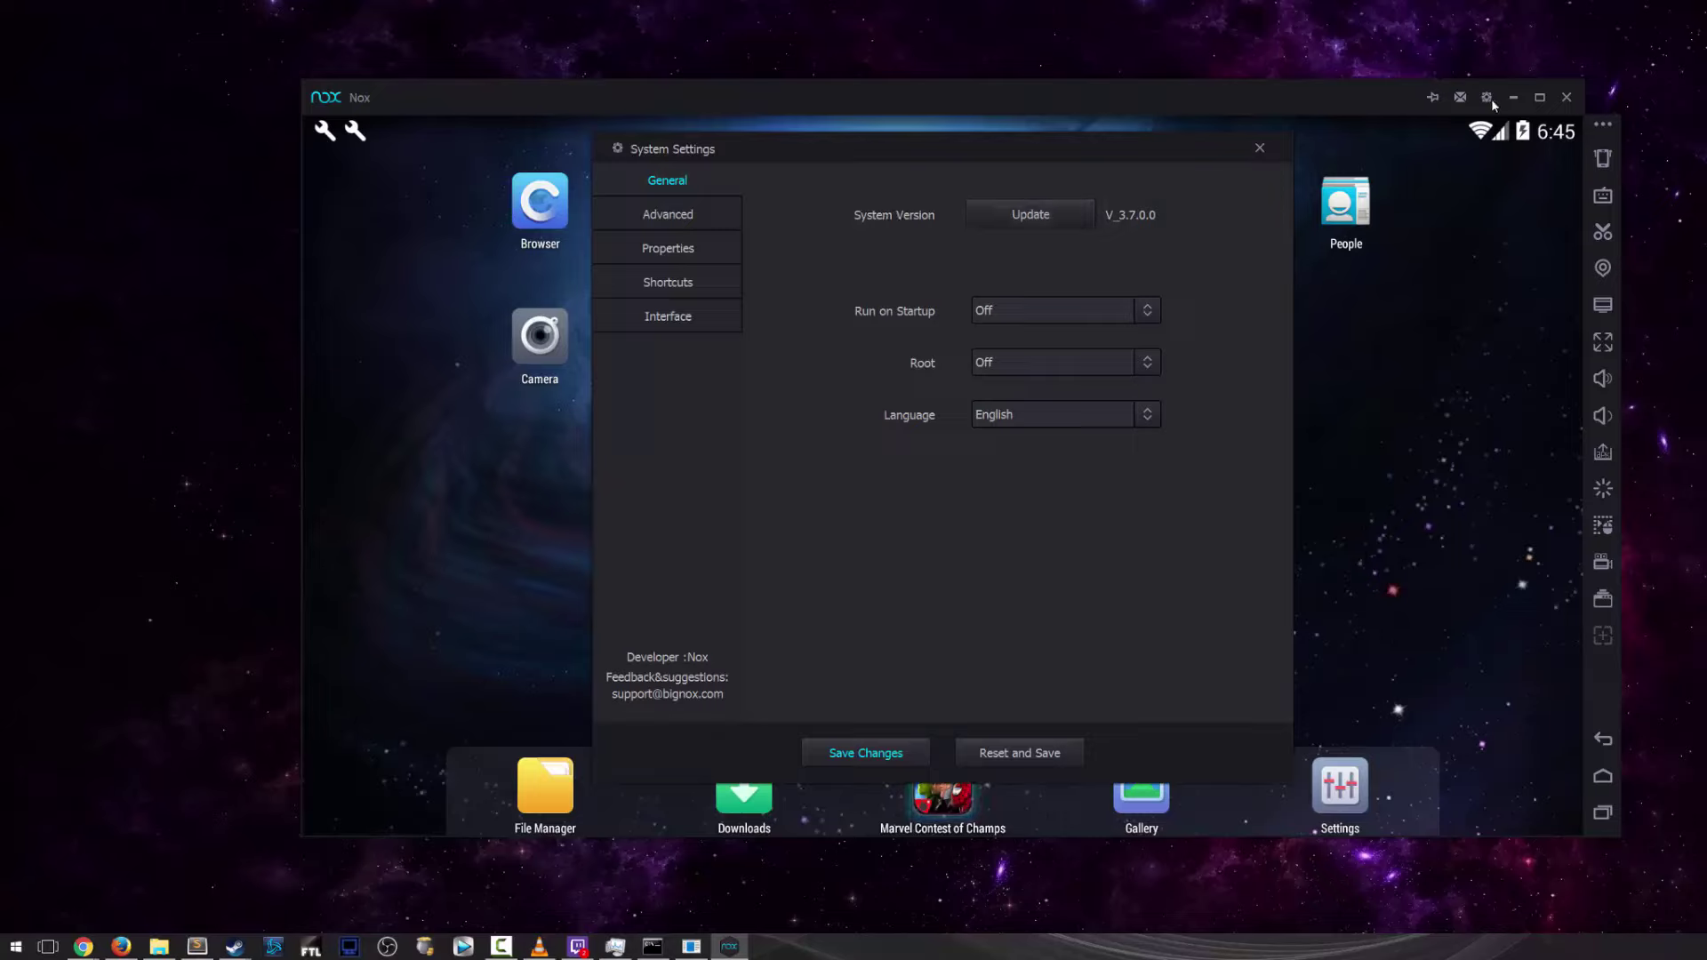
pyautogui.click(685, 230)
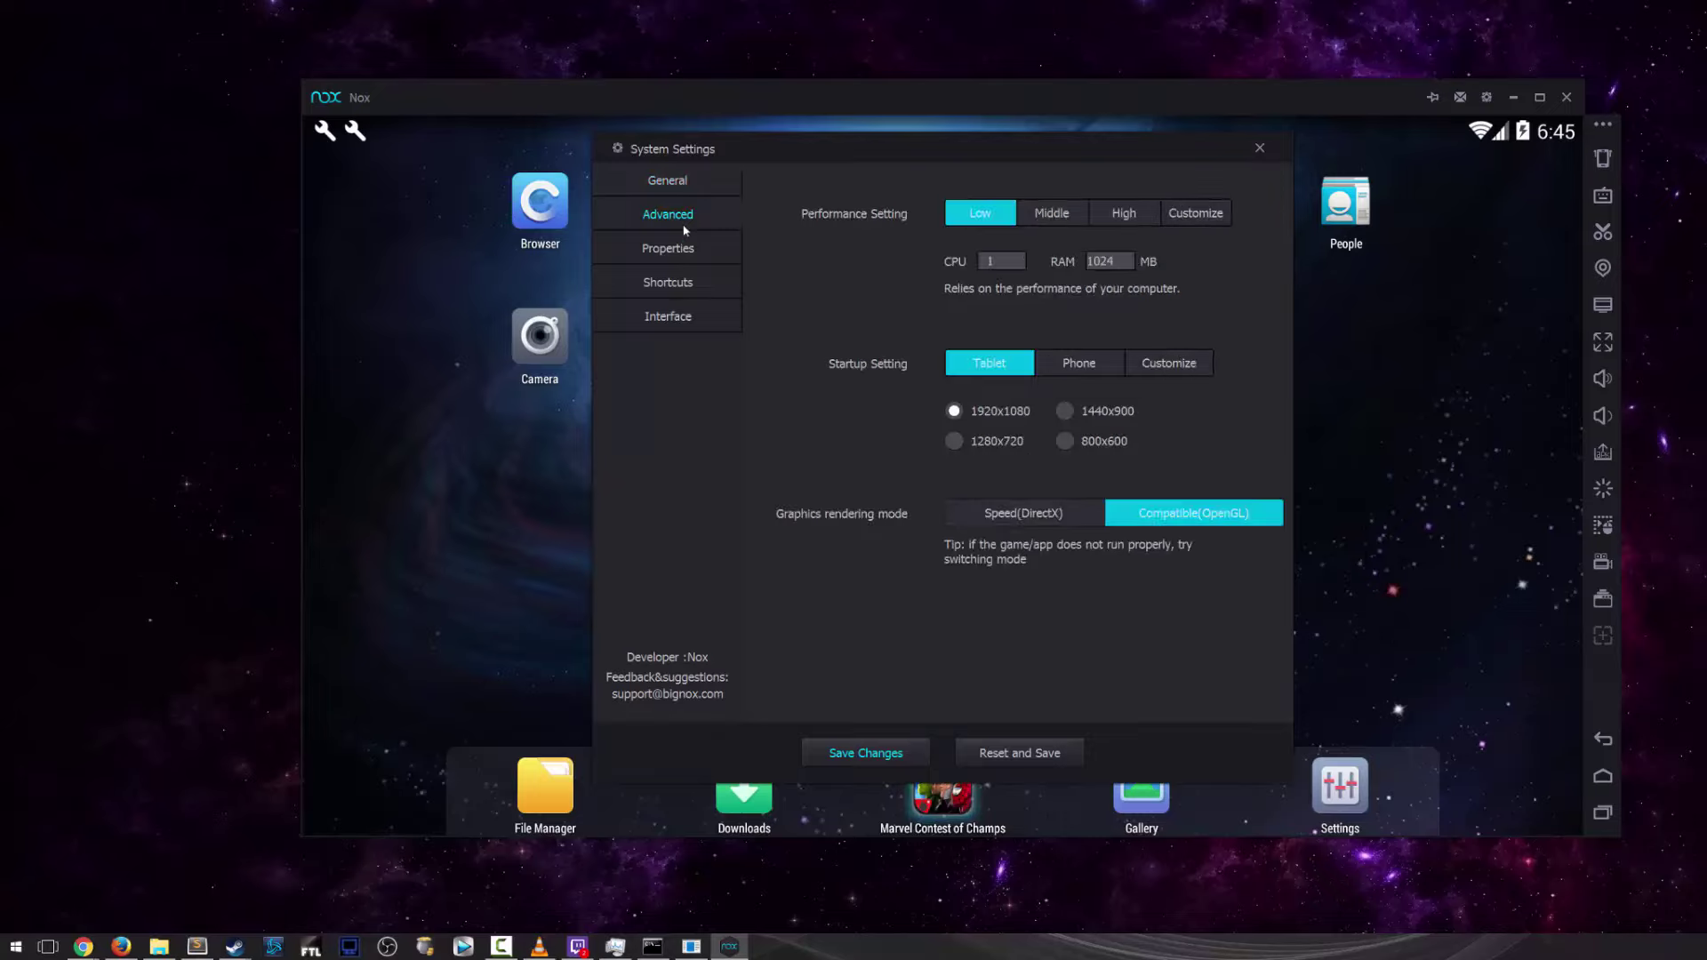
pyautogui.click(686, 249)
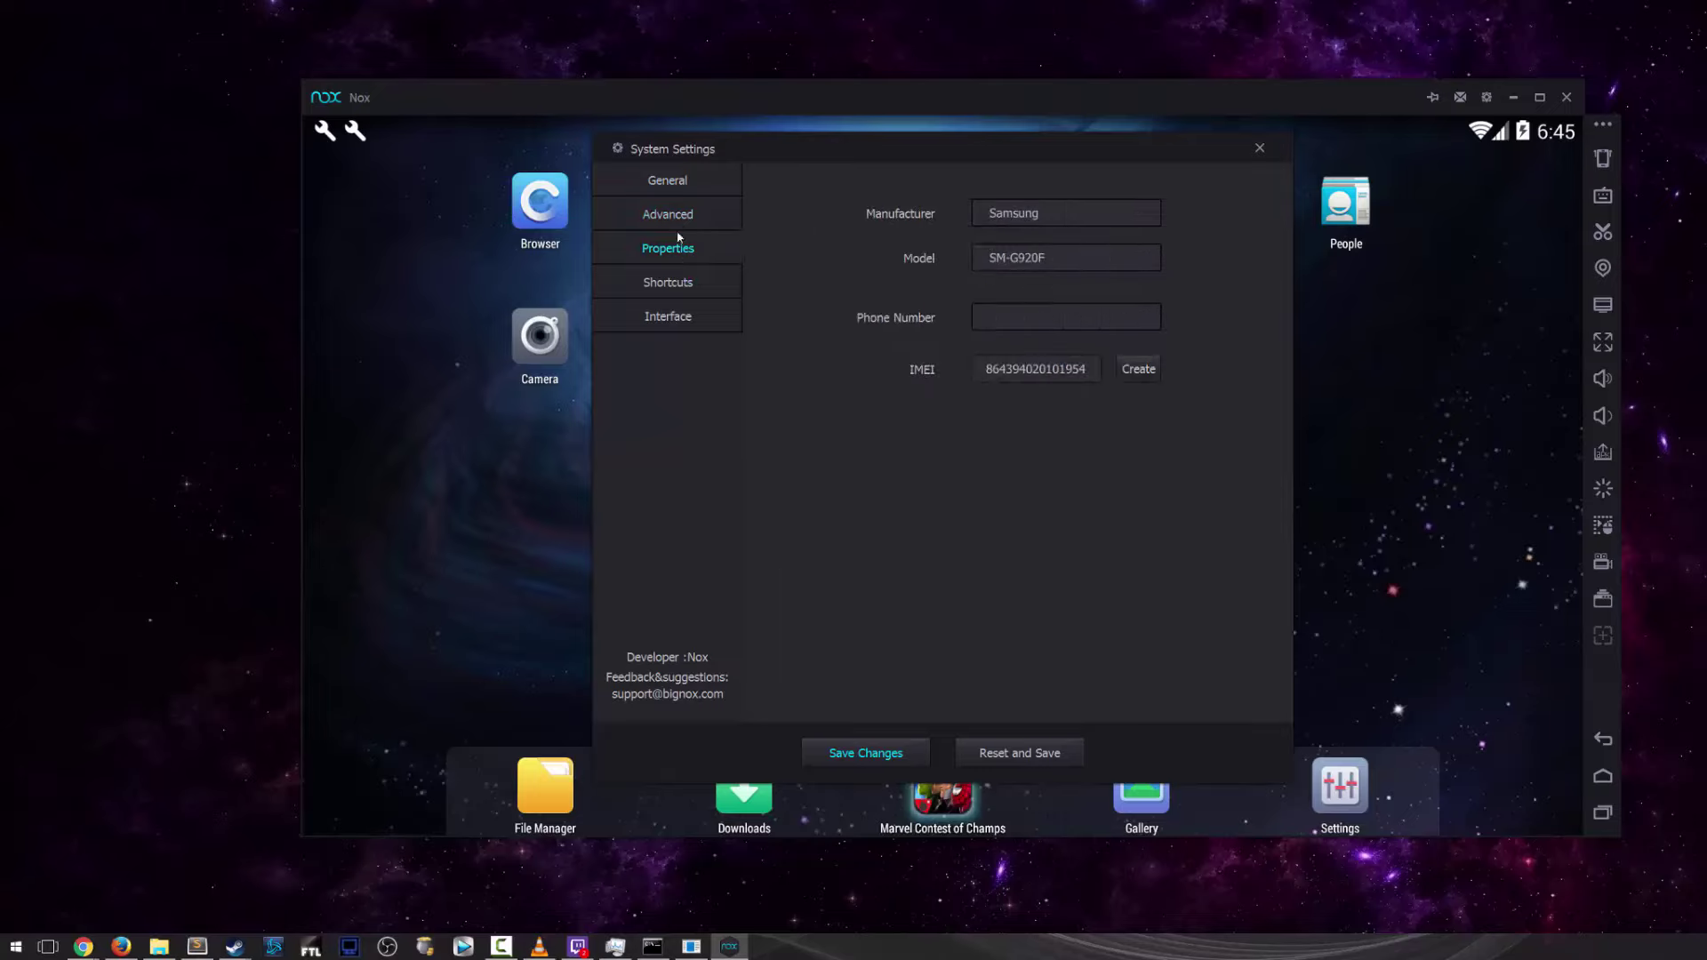
pyautogui.click(1031, 221)
pyautogui.click(1016, 263)
pyautogui.click(1057, 266)
pyautogui.click(1260, 147)
# - Close the Nox emulator window and launch Nox again from the desktop
pyautogui.click(1566, 96)
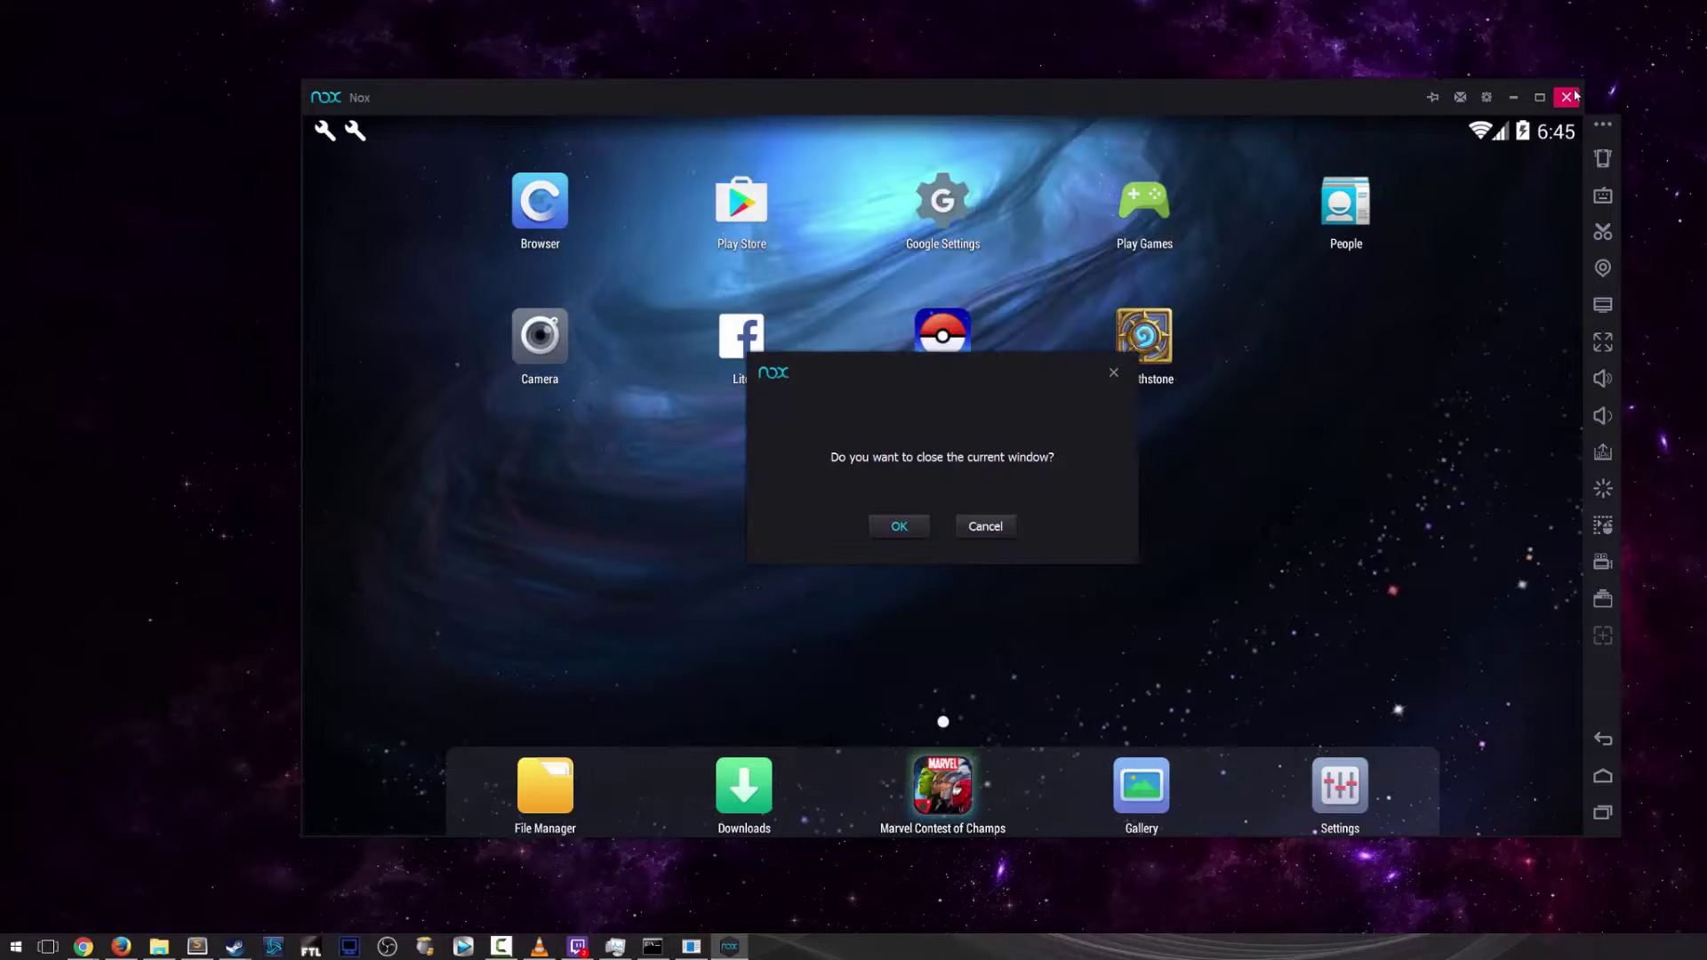
pyautogui.click(985, 526)
pyautogui.click(1567, 97)
pyautogui.click(898, 526)
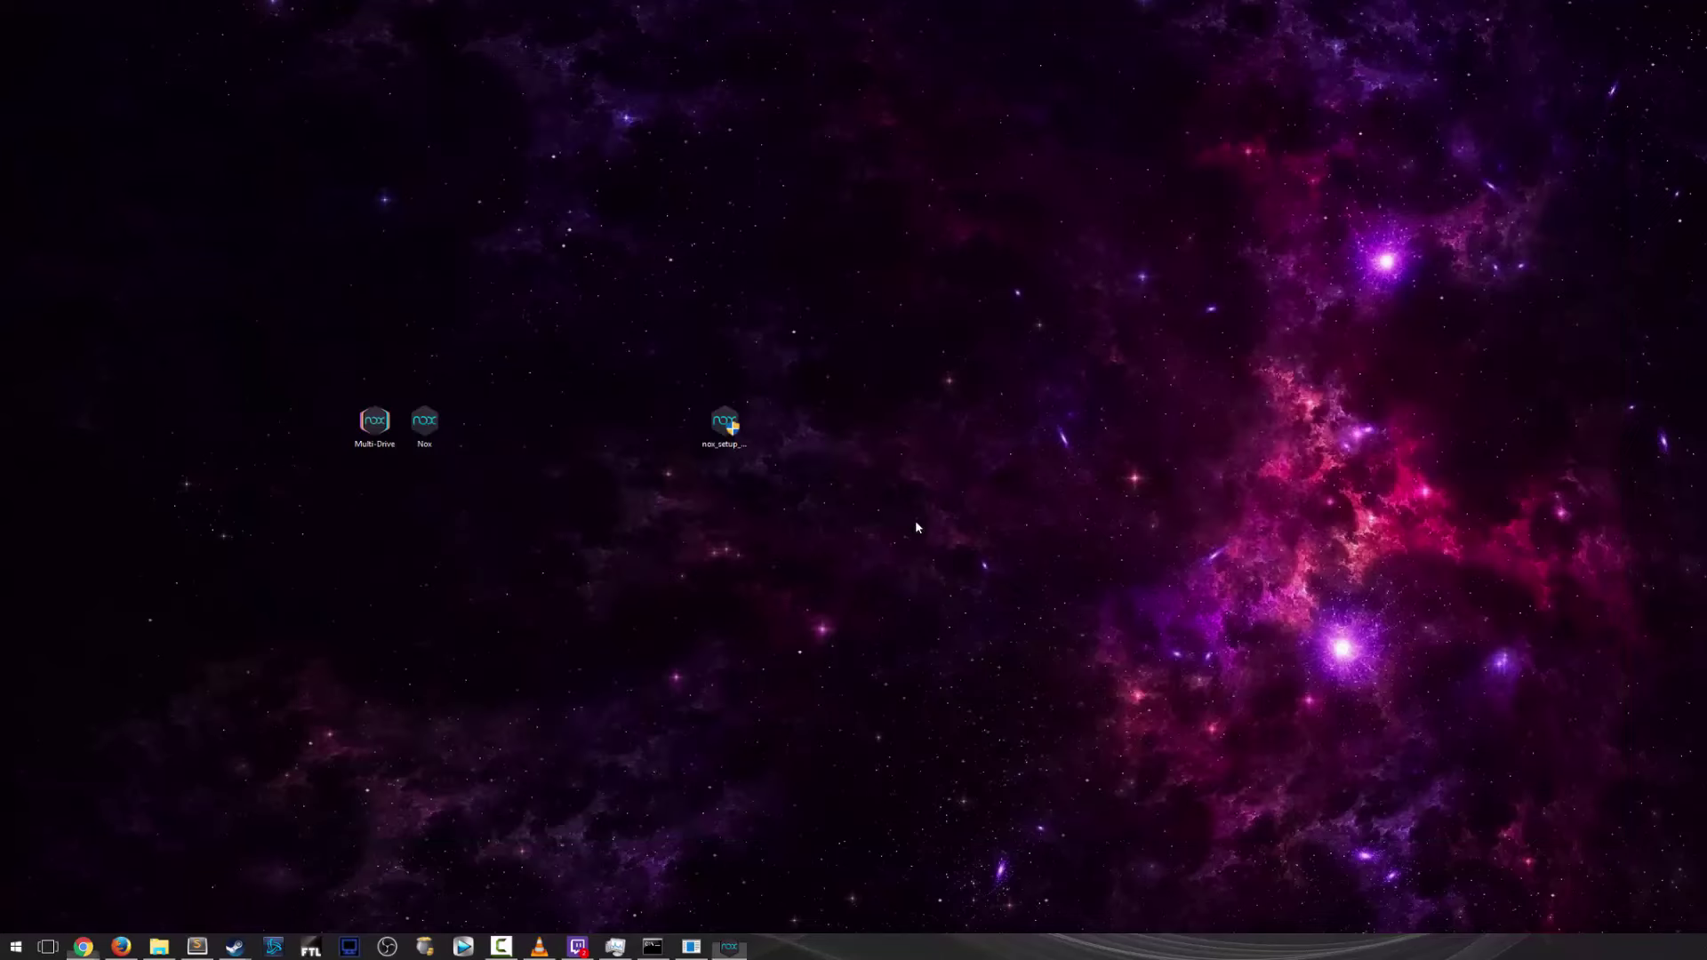
pyautogui.doubleClick(426, 432)
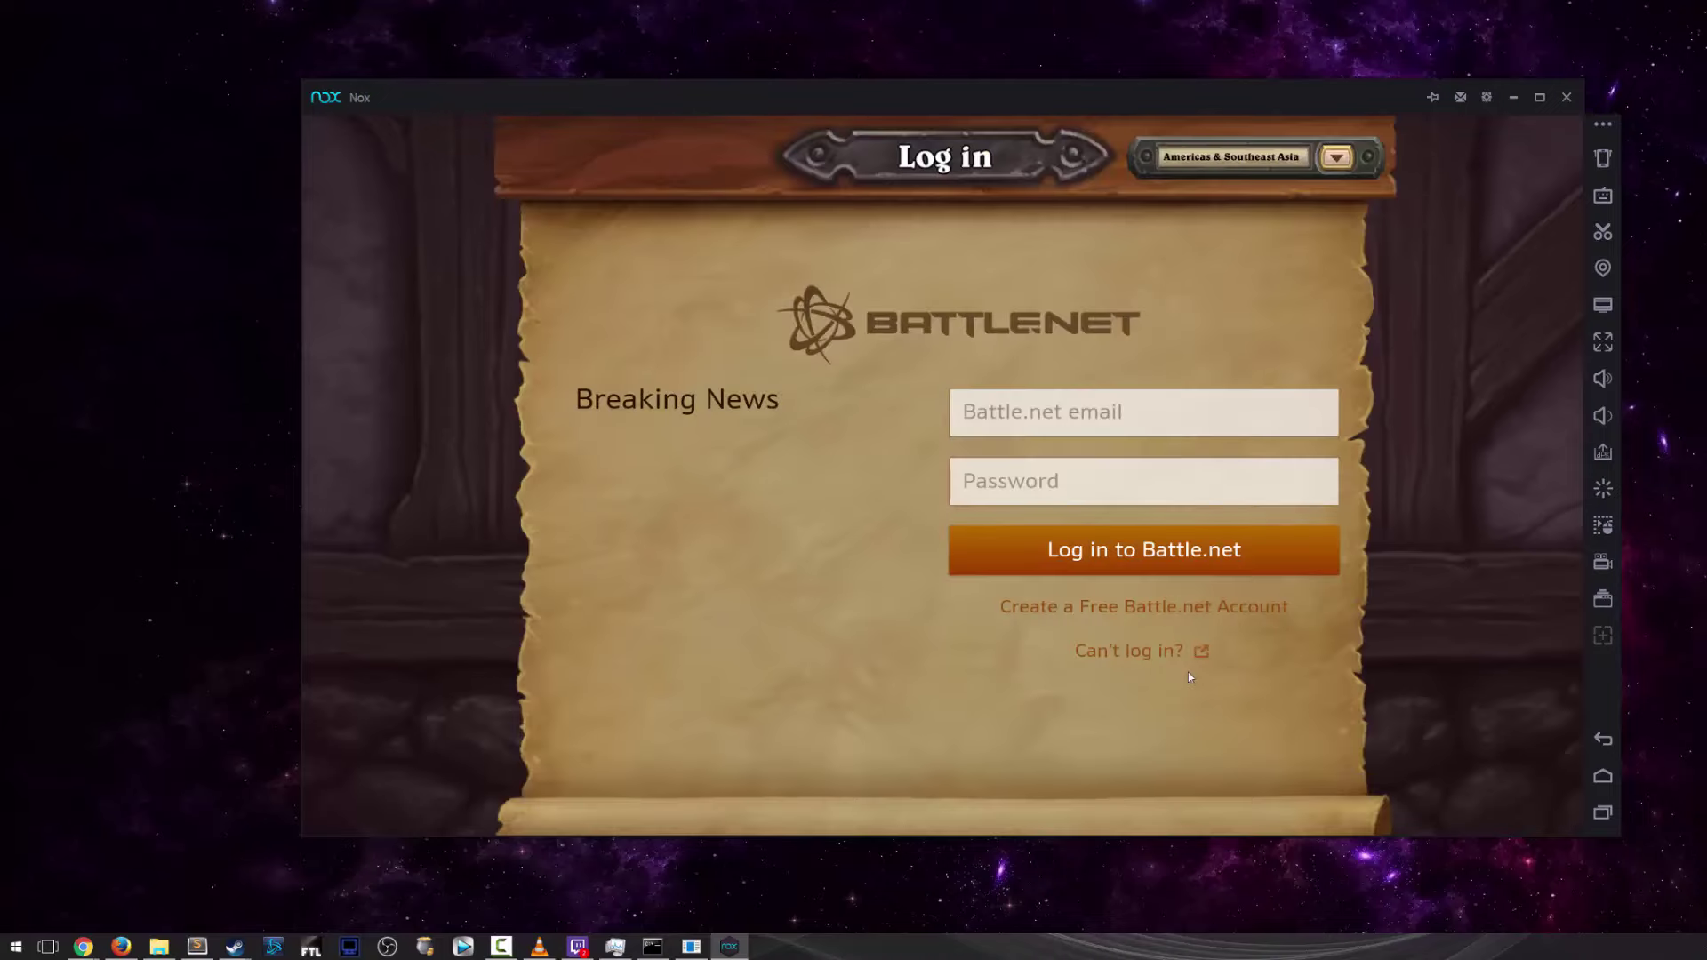
# - Enter the Battle.net e-mail and account password on Hearthstone's login screen and log in
pyautogui.click(1058, 430)
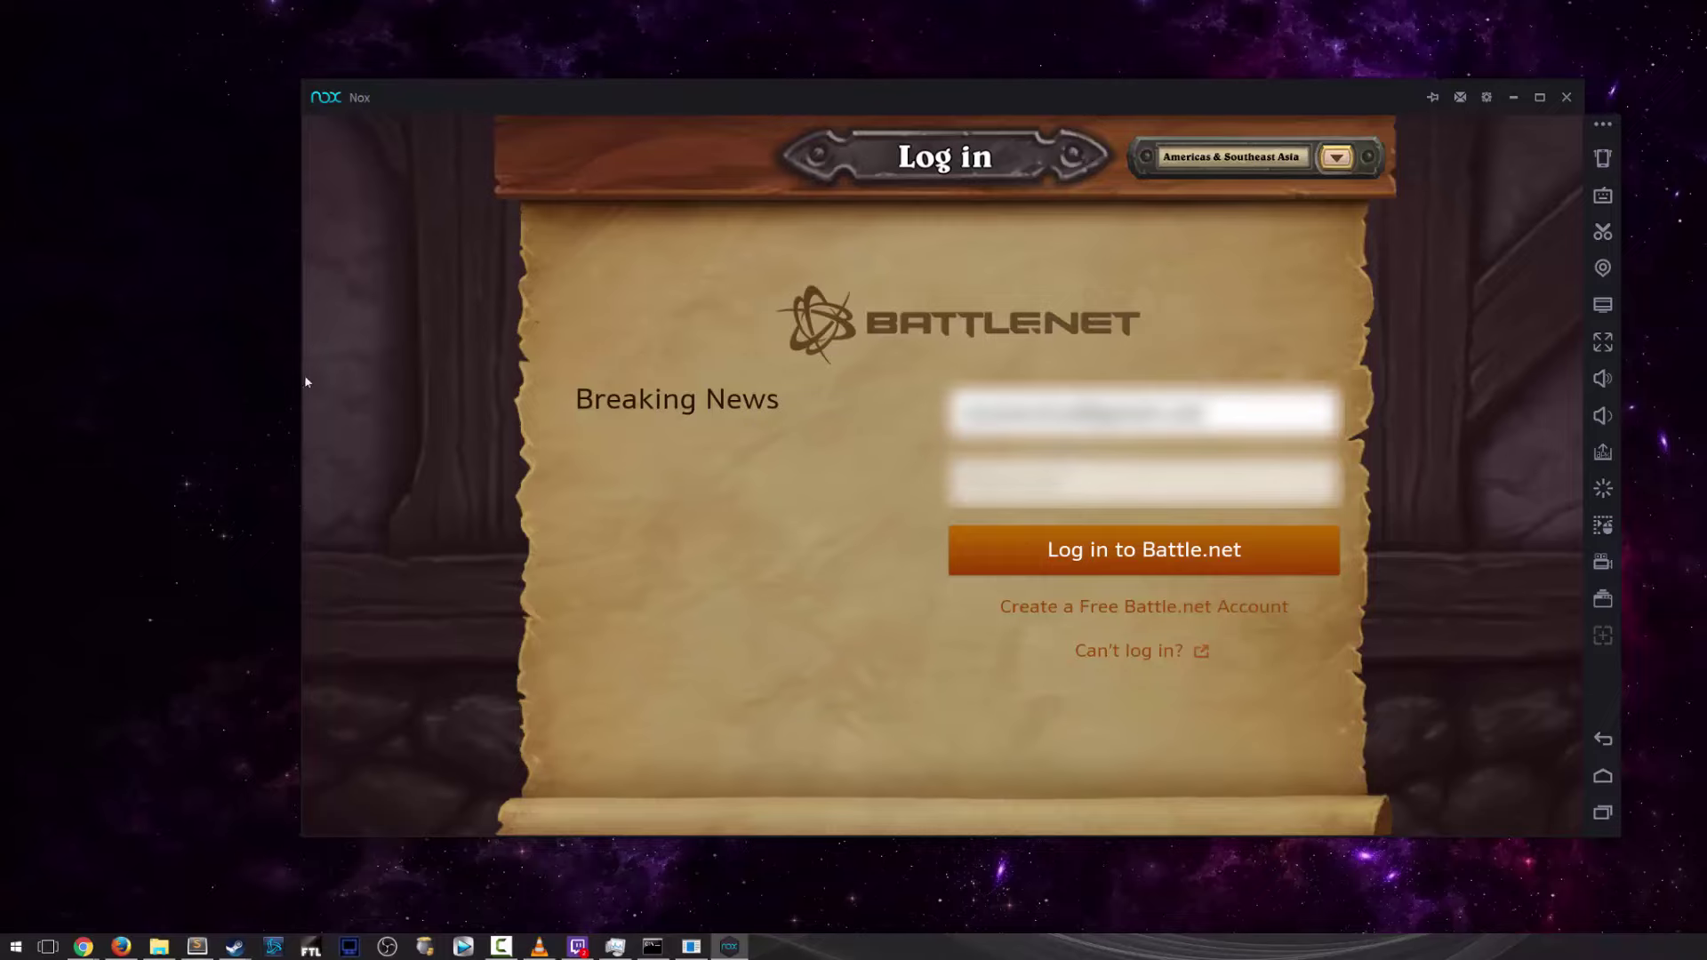
pyautogui.hotkey('alt', 'Tab')
pyautogui.click(1317, 478)
pyautogui.hotkey('ctrl', 'v')
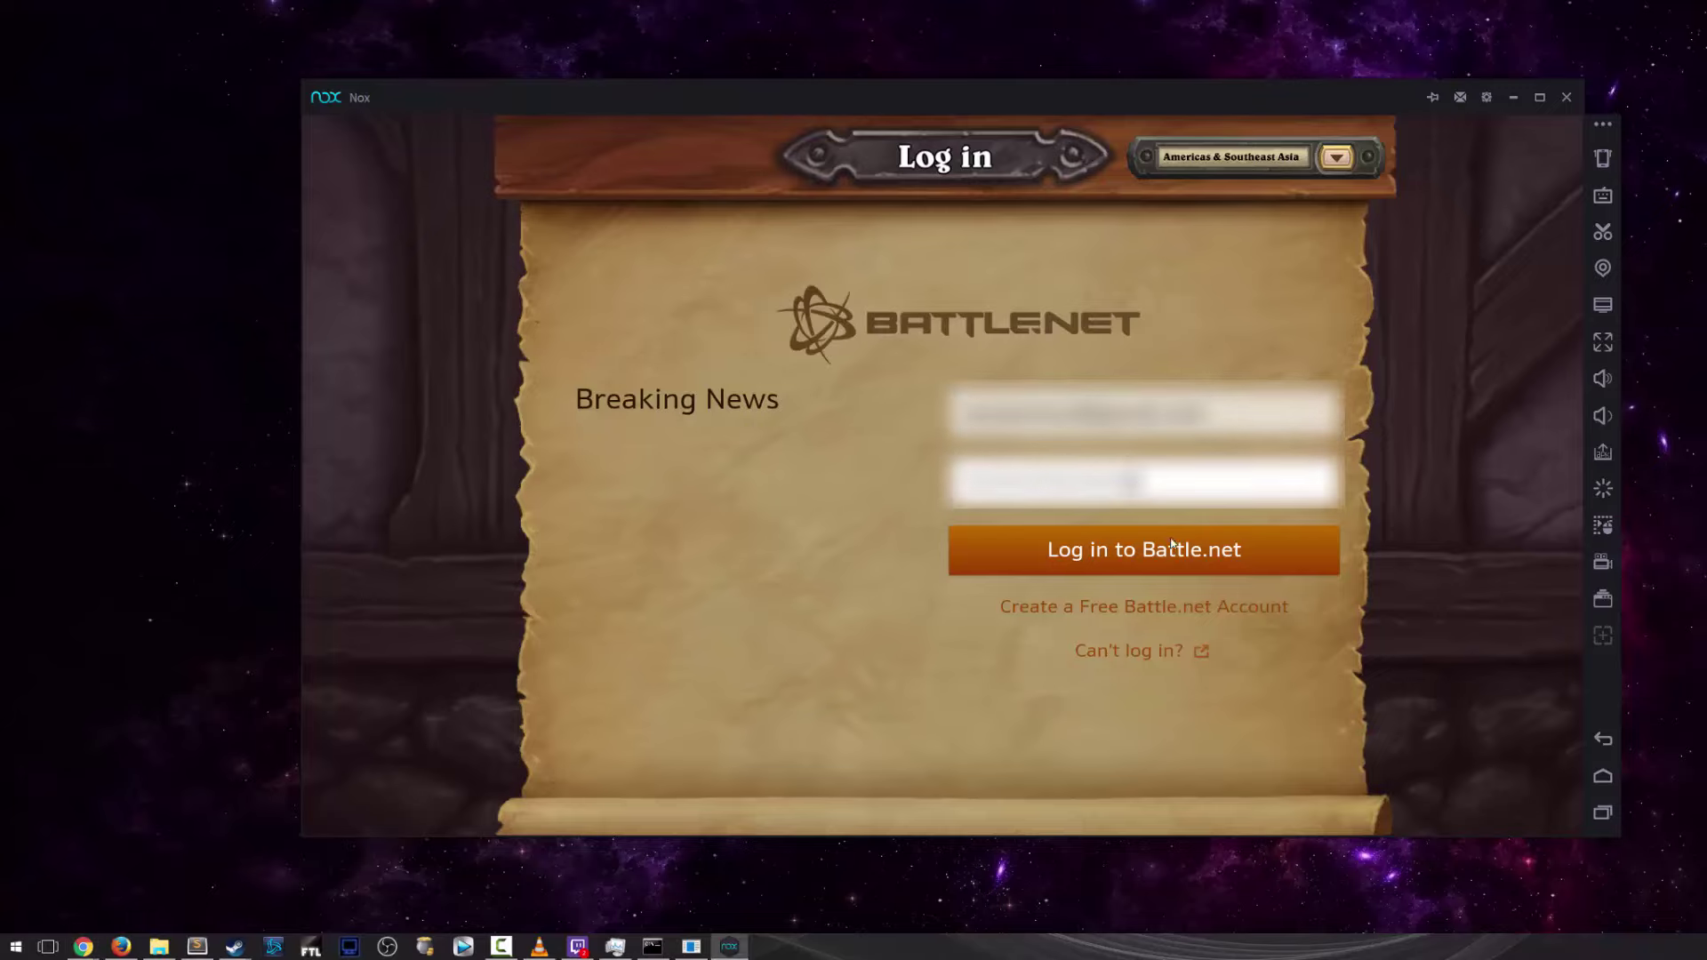
pyautogui.click(1172, 546)
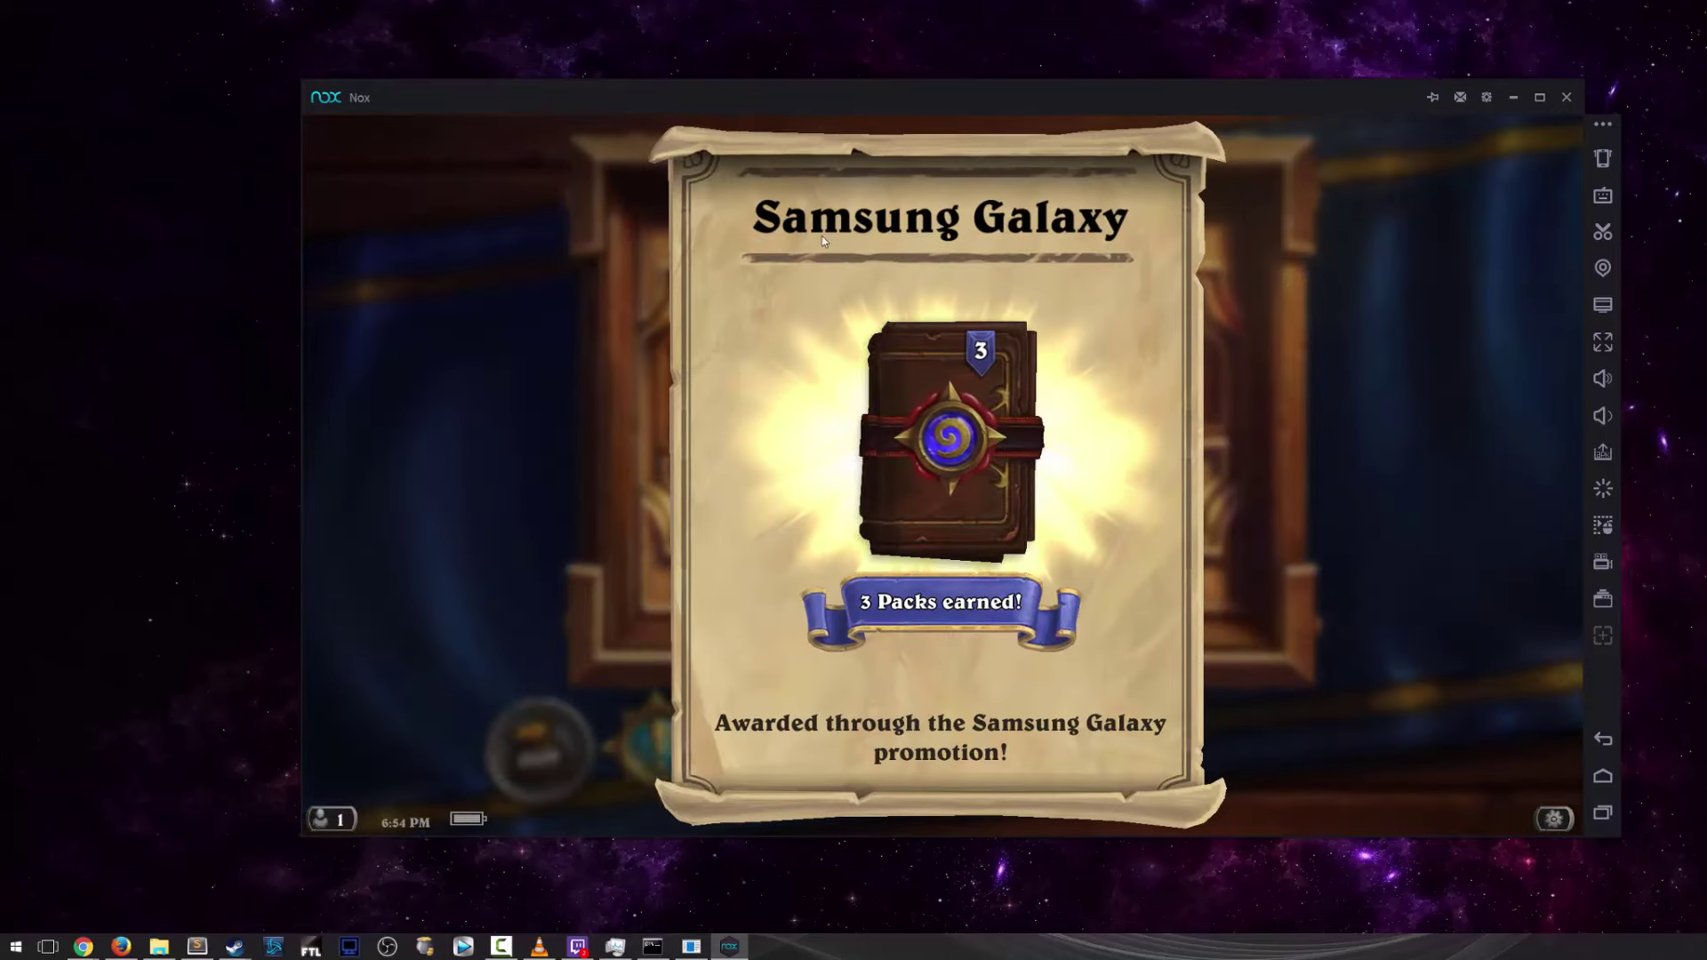
# - Accept the Samsung Galaxy promotion rewards and dismiss the remaining overlays to reach Hearthstone's main menu
pyautogui.click(1284, 283)
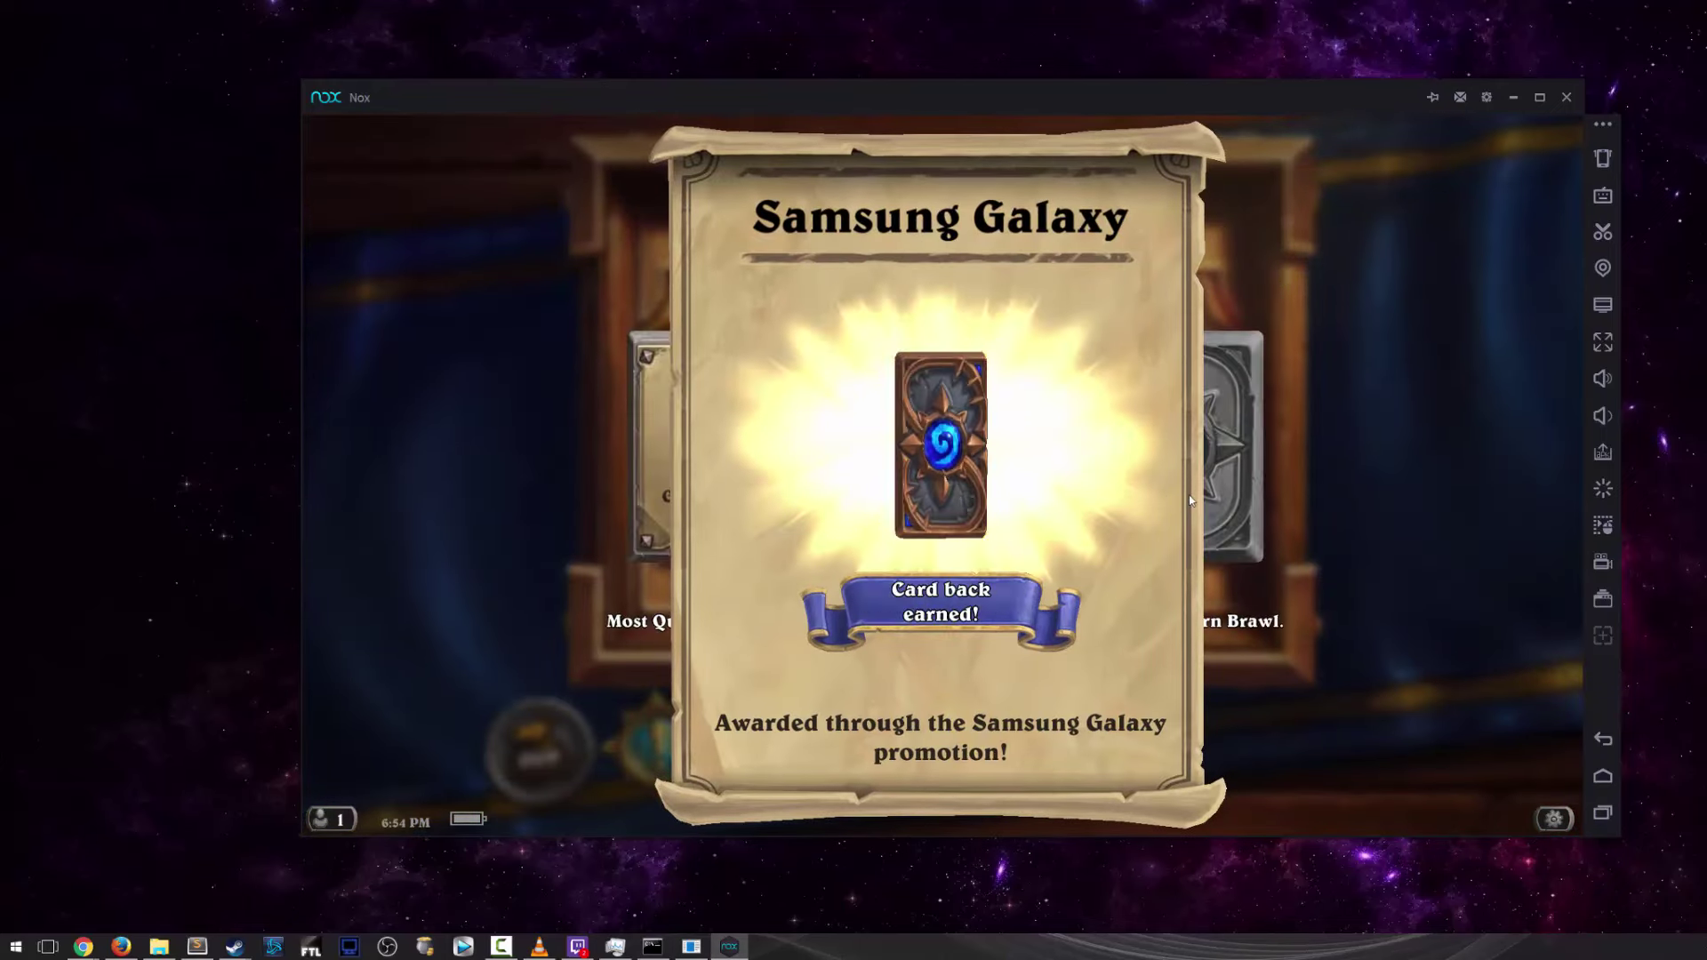
pyautogui.click(1280, 298)
pyautogui.click(1245, 656)
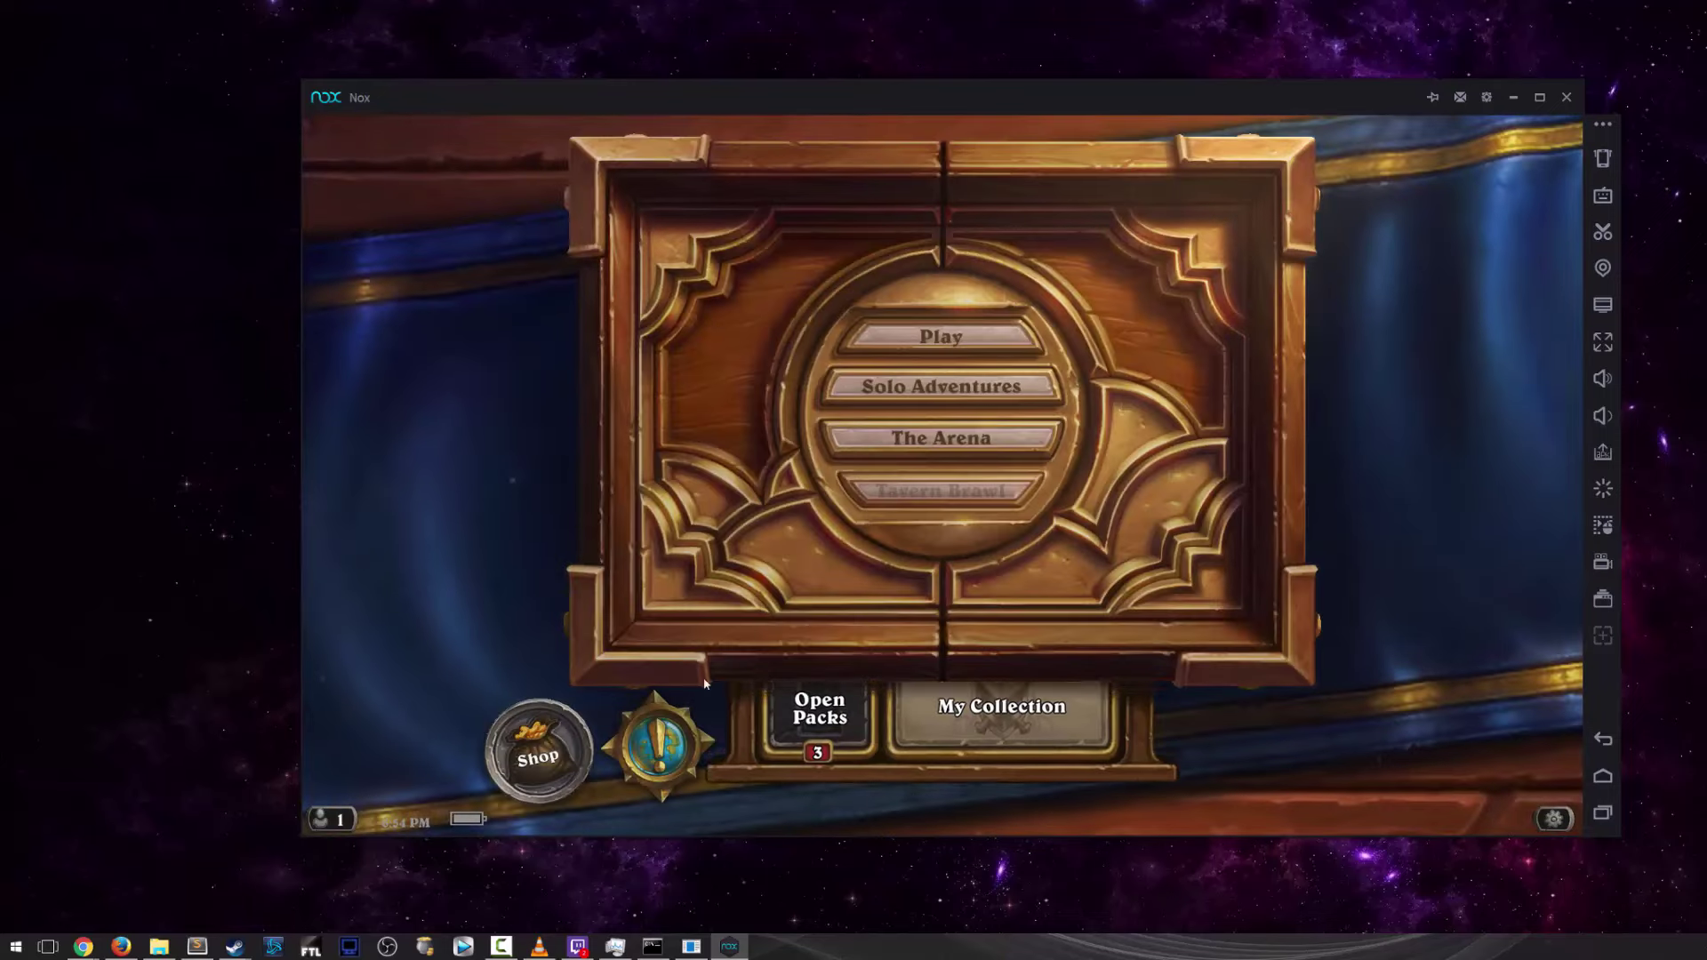
# - Go to Open Packs, open the first card pack, reveal all five cards and finish it
pyautogui.click(821, 704)
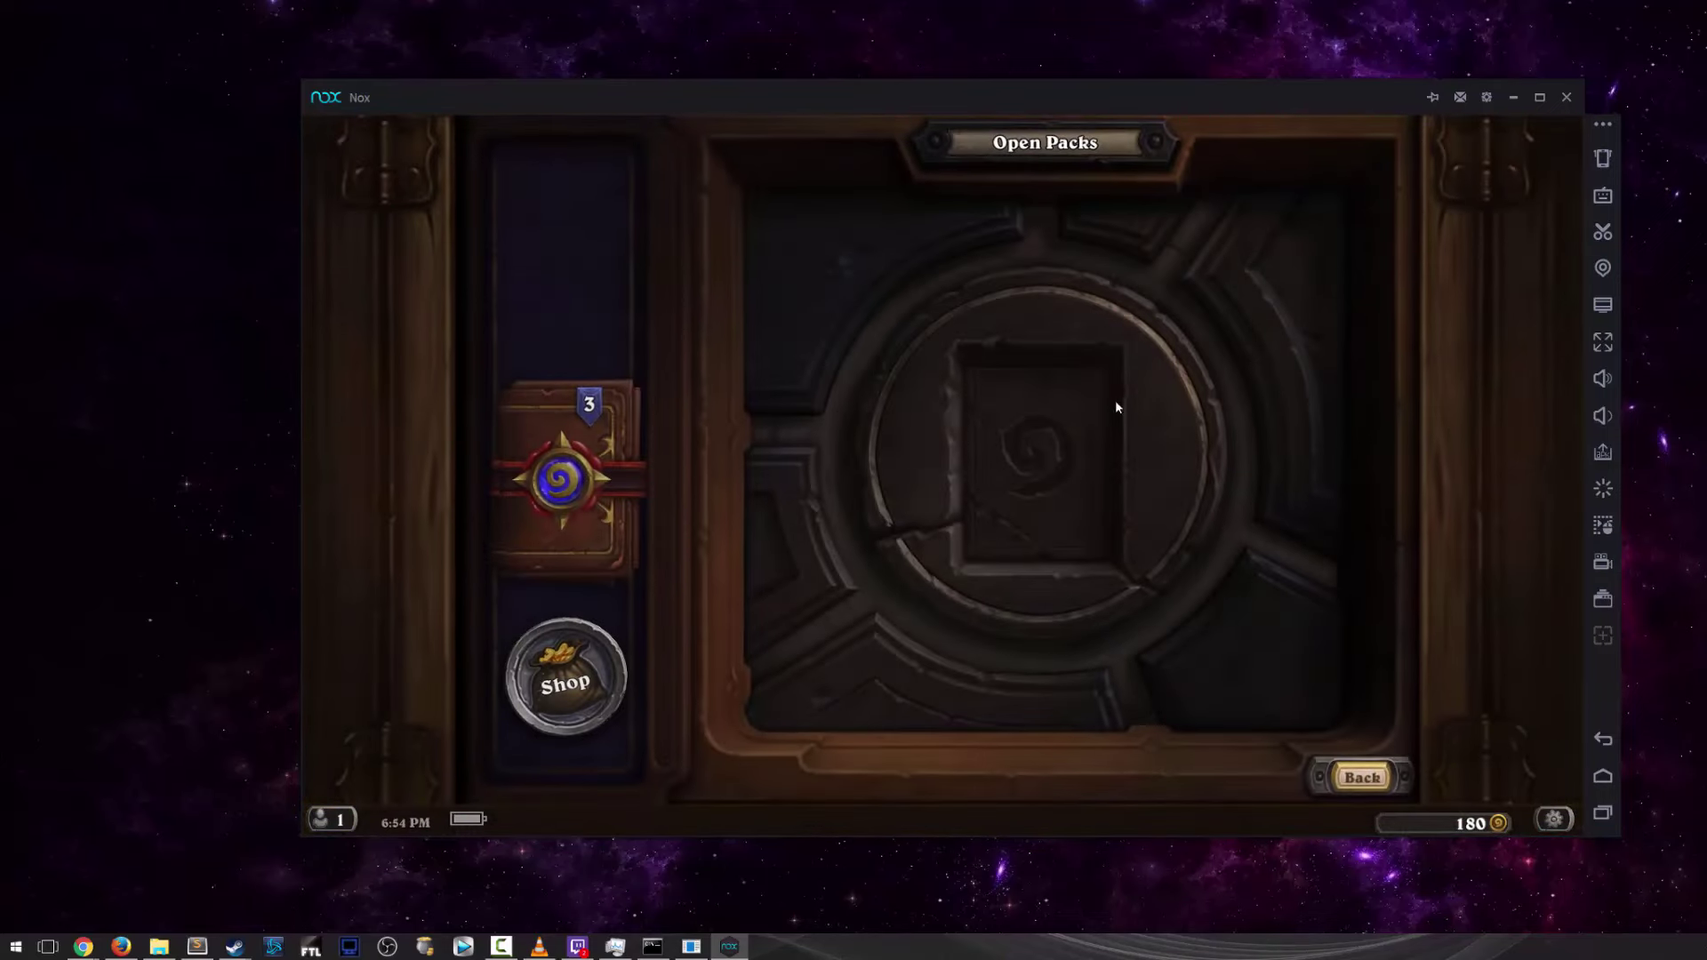
pyautogui.moveTo(534, 476); pyautogui.dragTo(1066, 468)
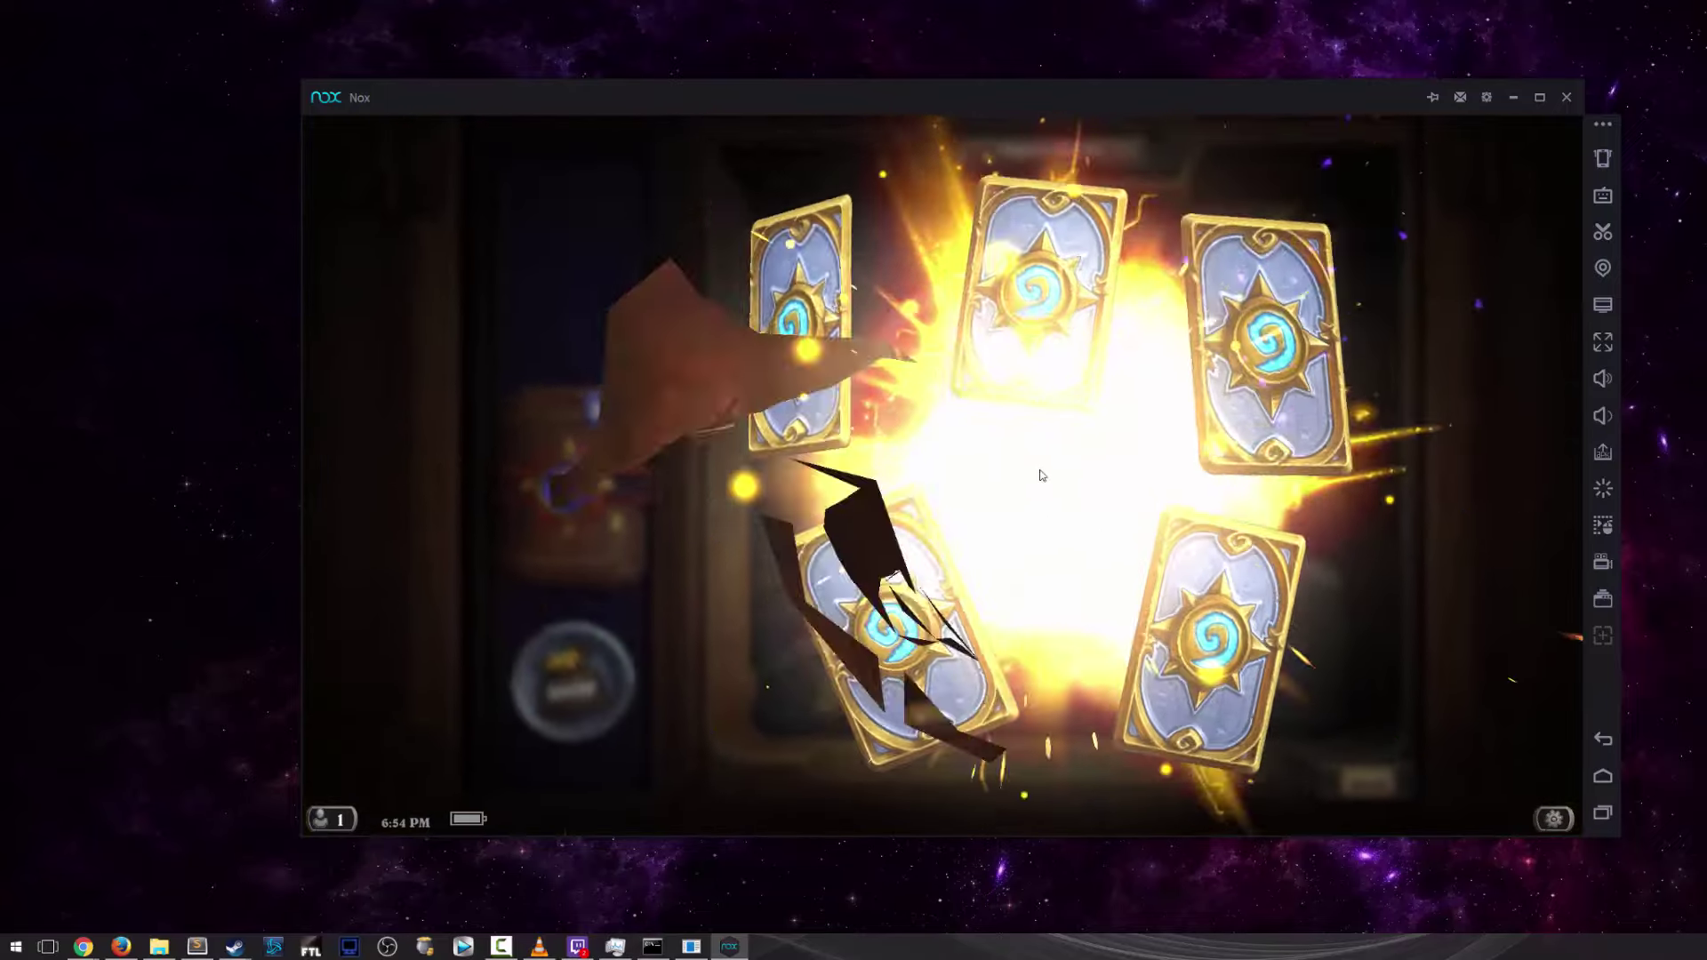
pyautogui.click(849, 369)
pyautogui.click(1271, 364)
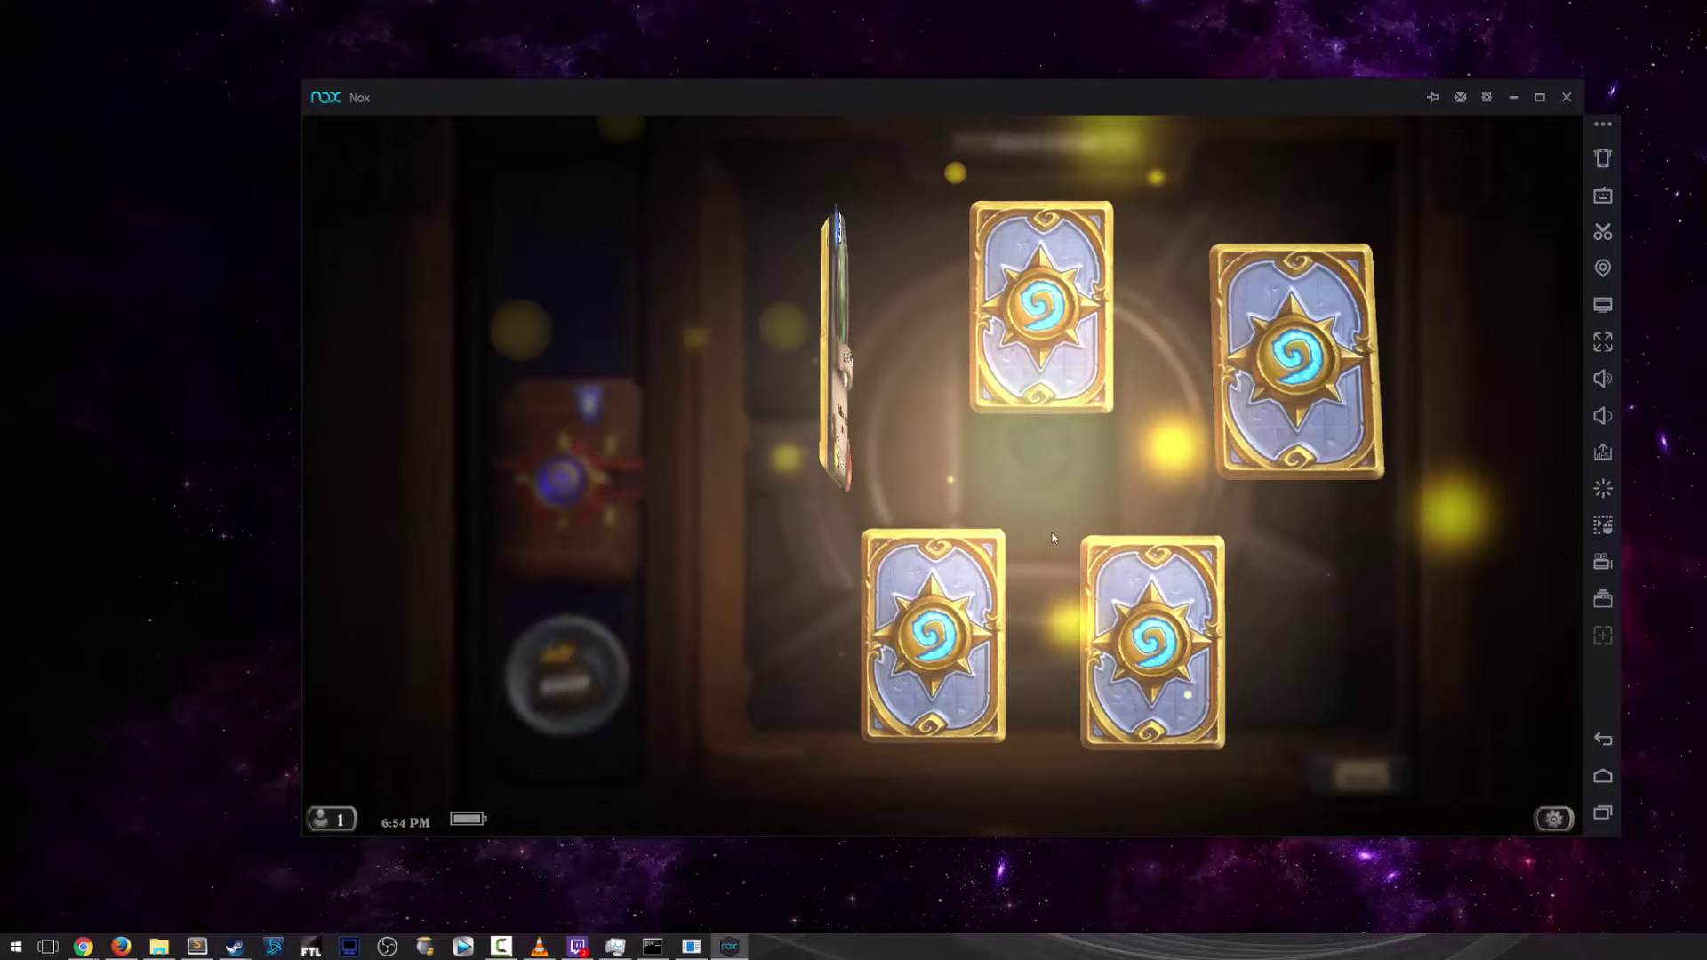
pyautogui.click(933, 631)
pyautogui.click(1051, 312)
pyautogui.click(1173, 636)
pyautogui.click(1035, 355)
pyautogui.click(1164, 623)
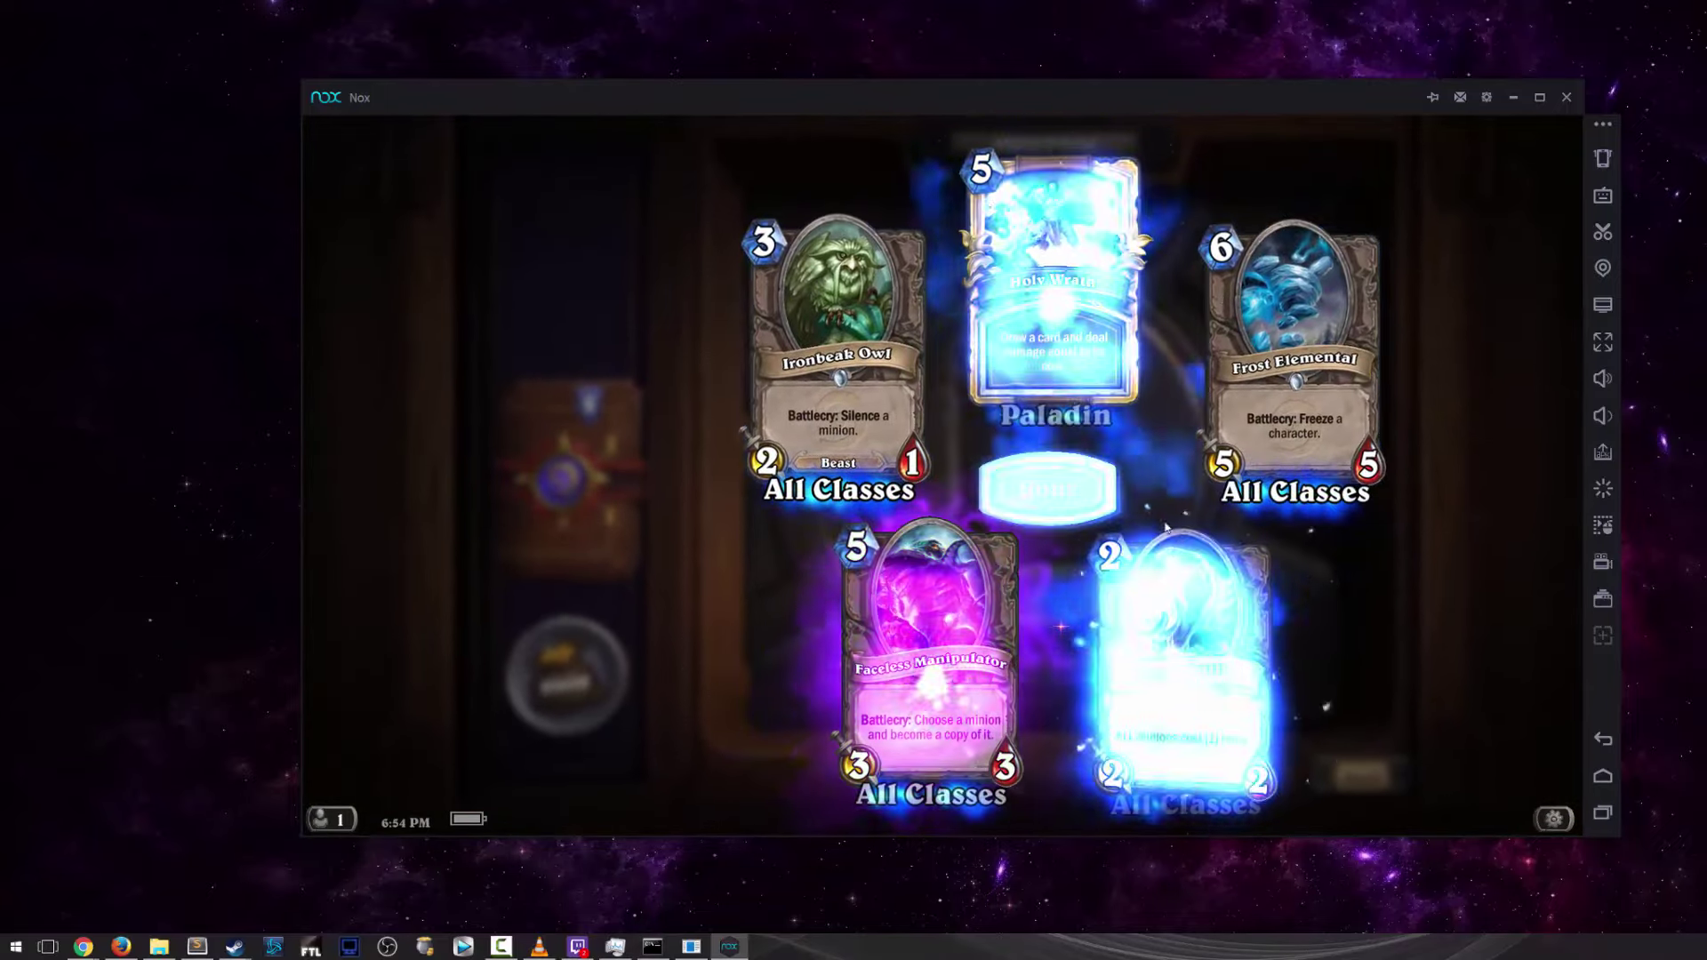
pyautogui.click(1053, 489)
pyautogui.click(1052, 585)
# - Open the second card pack, reveal its five cards and finish it
pyautogui.moveTo(562, 480)
pyautogui.mouseDown()
pyautogui.moveTo(1145, 460)
pyautogui.moveTo(1090, 524)
pyautogui.mouseUp()
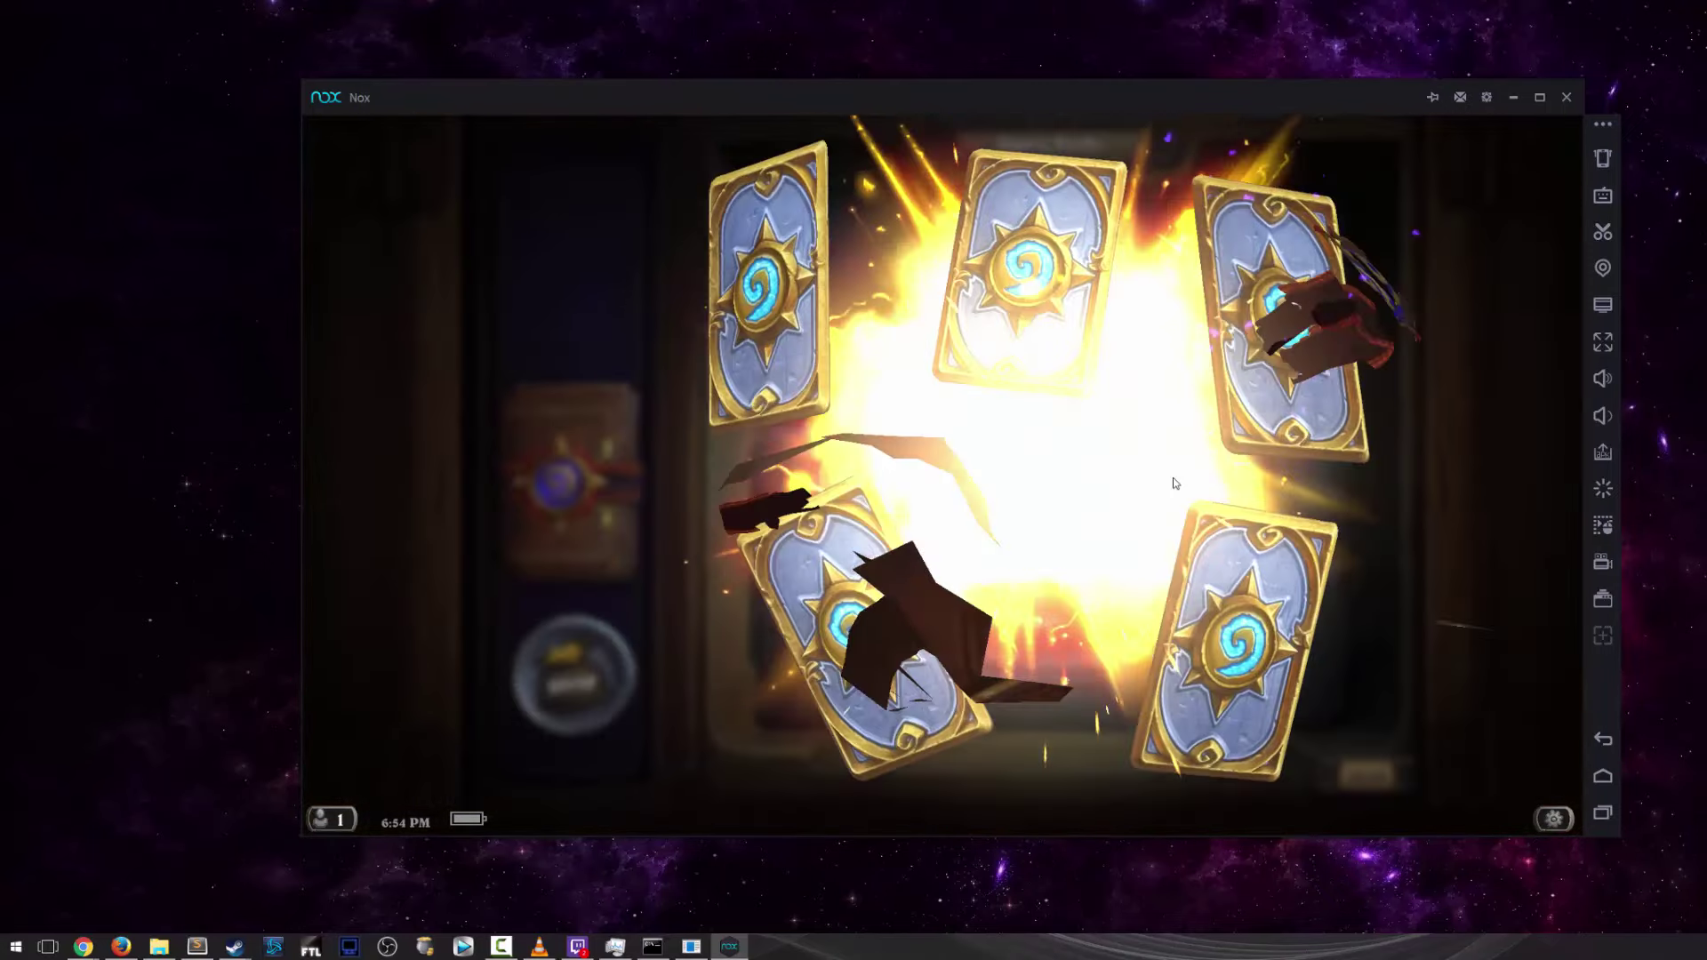
pyautogui.click(854, 360)
pyautogui.click(1234, 419)
pyautogui.click(1152, 640)
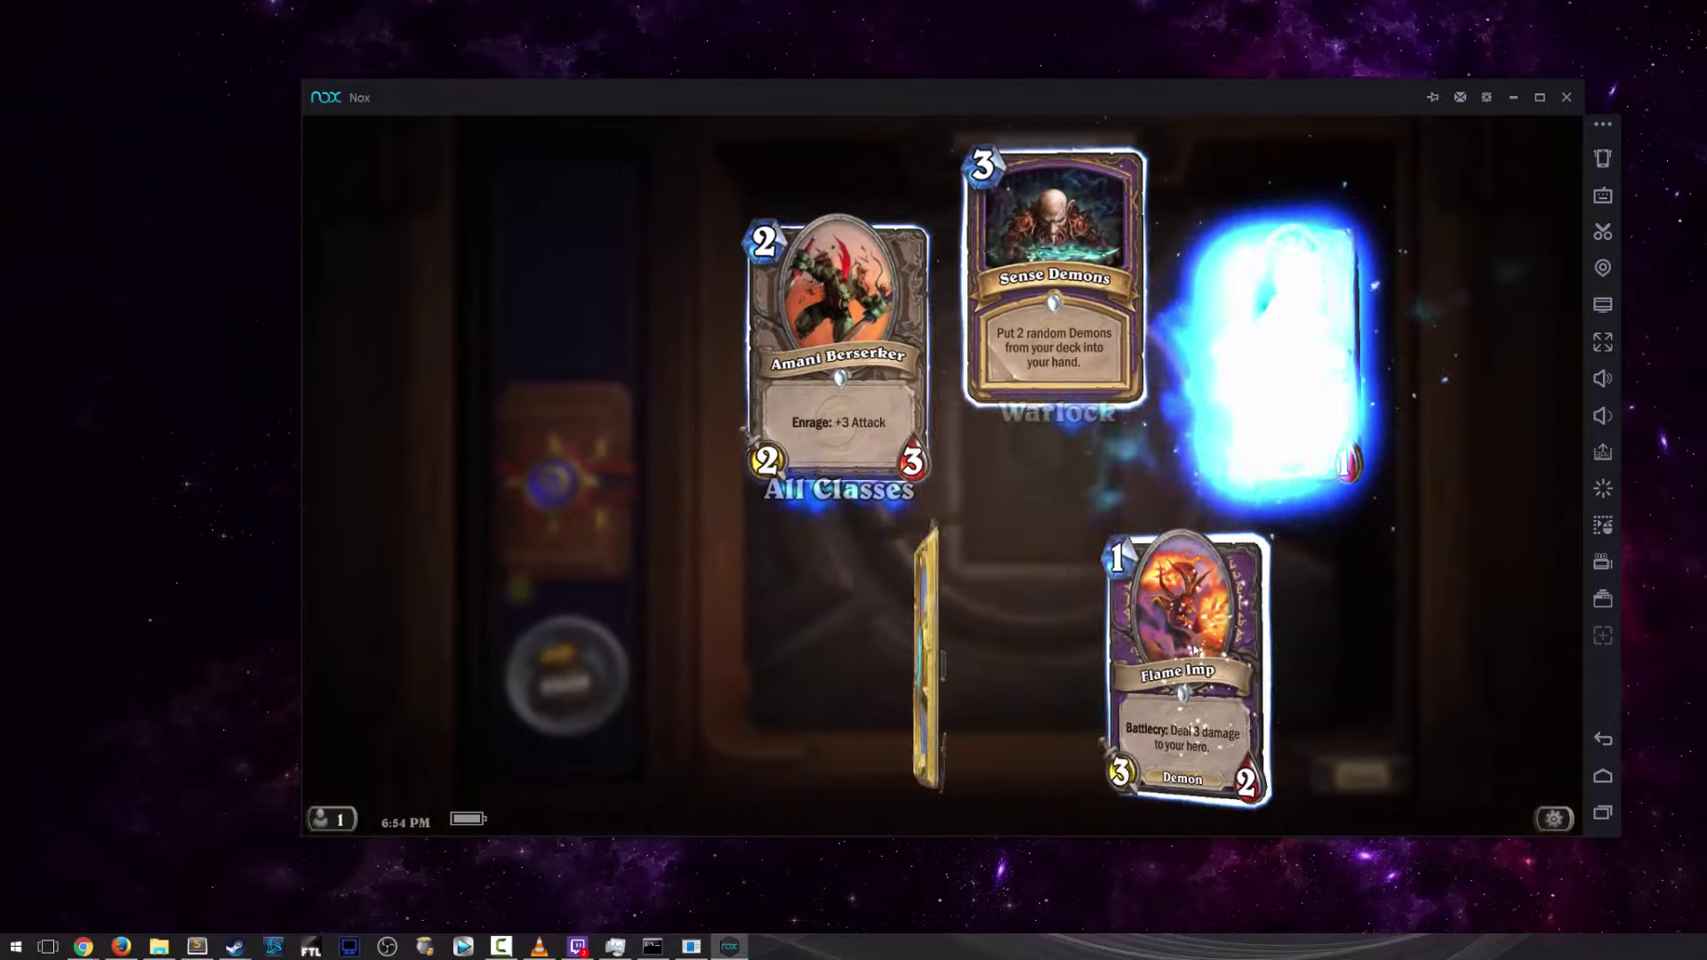
pyautogui.click(933, 632)
pyautogui.click(1047, 491)
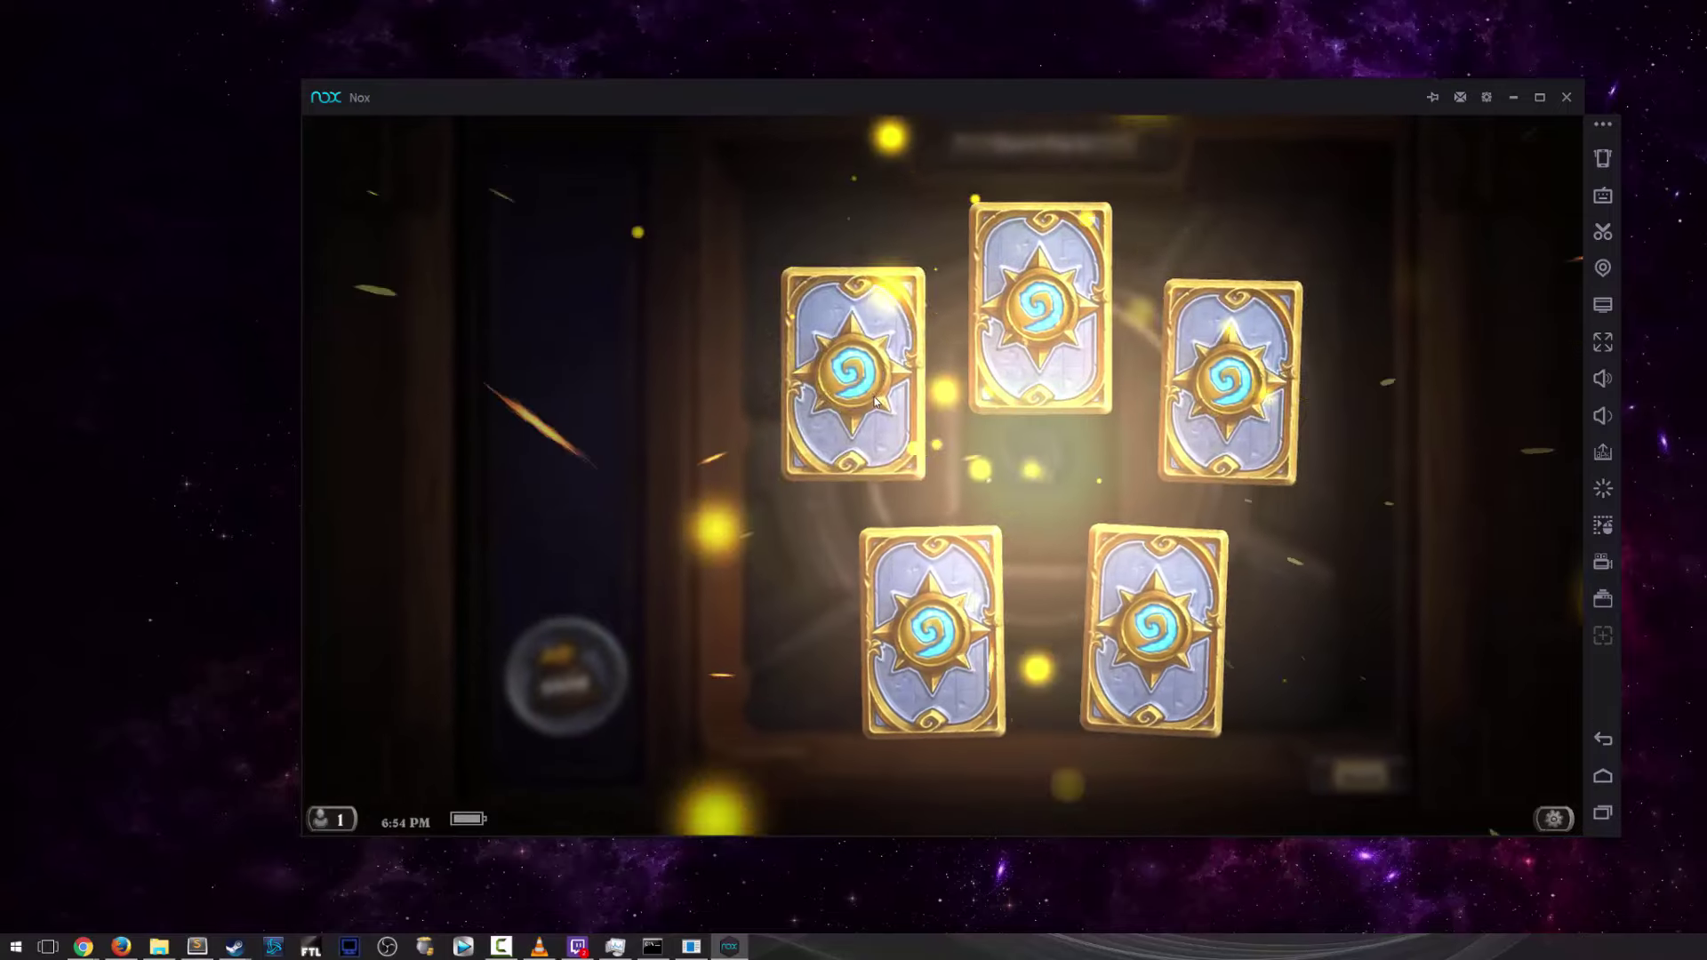
# - Reveal all five cards of the third and last card pack
pyautogui.click(876, 400)
pyautogui.click(1036, 355)
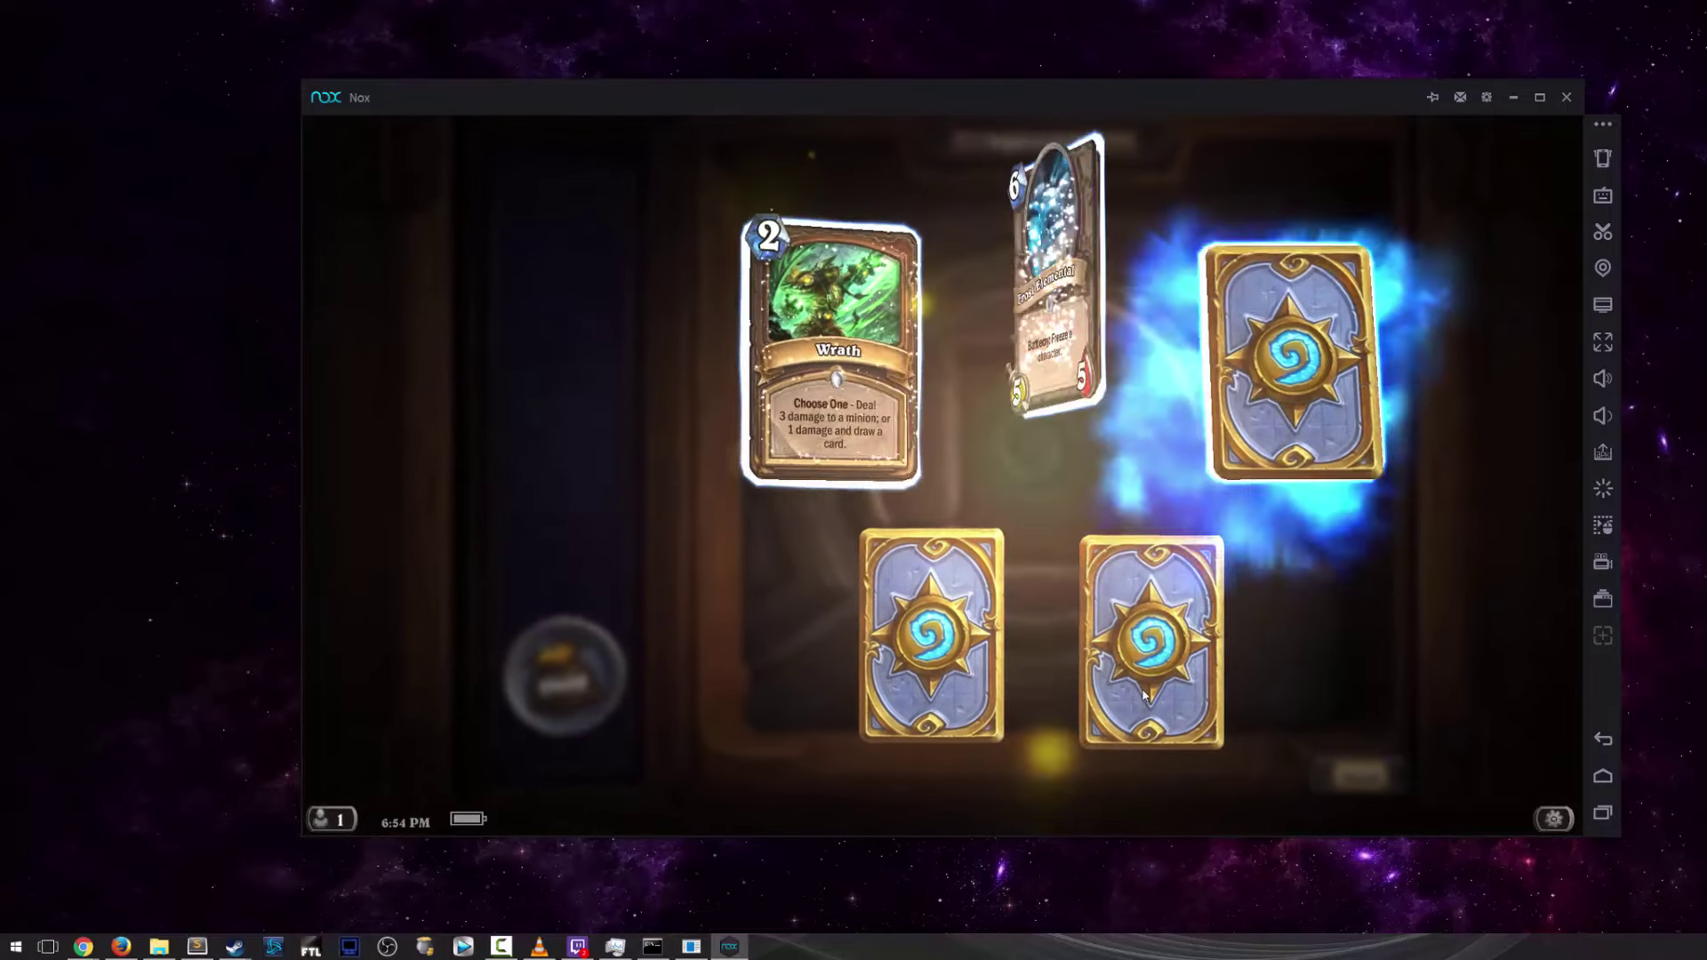
pyautogui.click(1231, 400)
pyautogui.click(1154, 631)
pyautogui.click(942, 635)
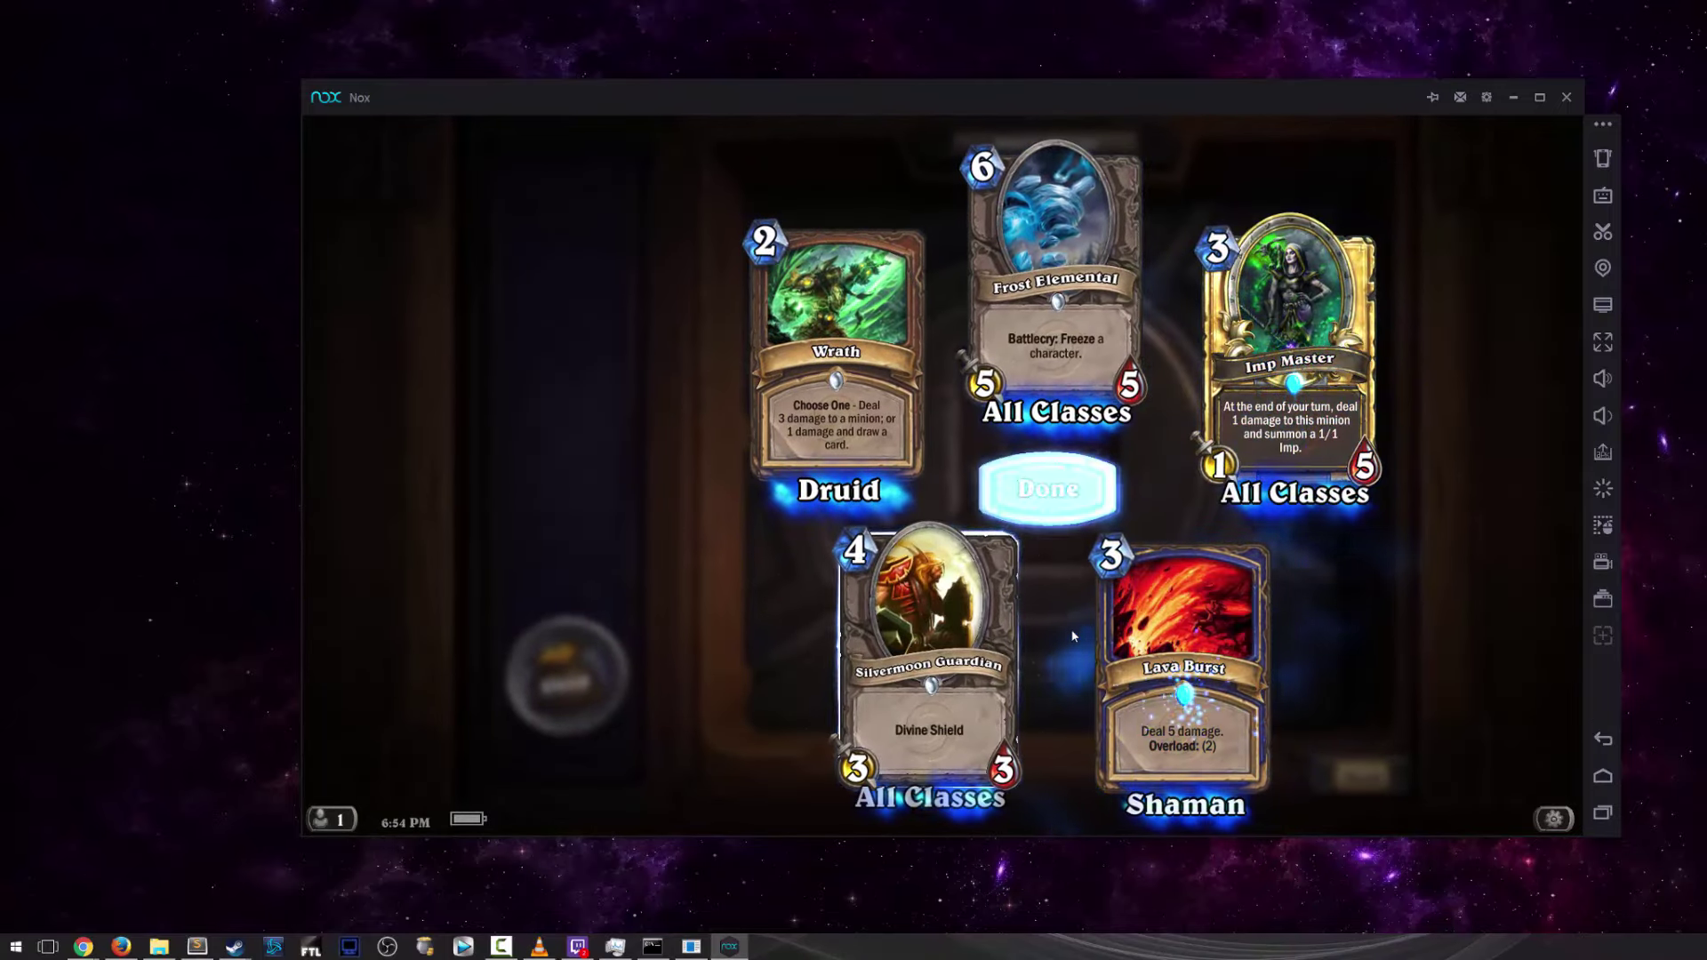